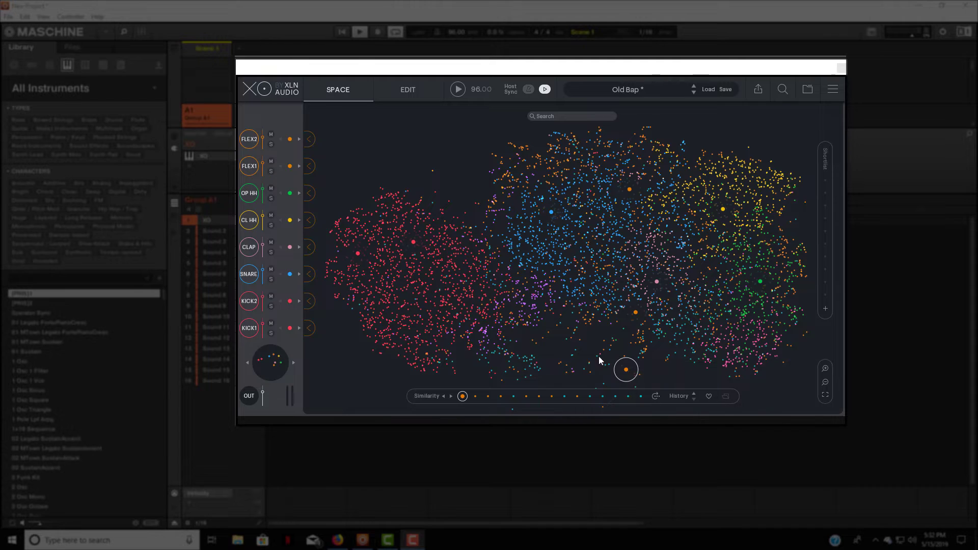
Step: Examine the sample folder list and the folder chooser for adding new samples, and close both
{"action": "left_click", "coordinate": [809, 91]}
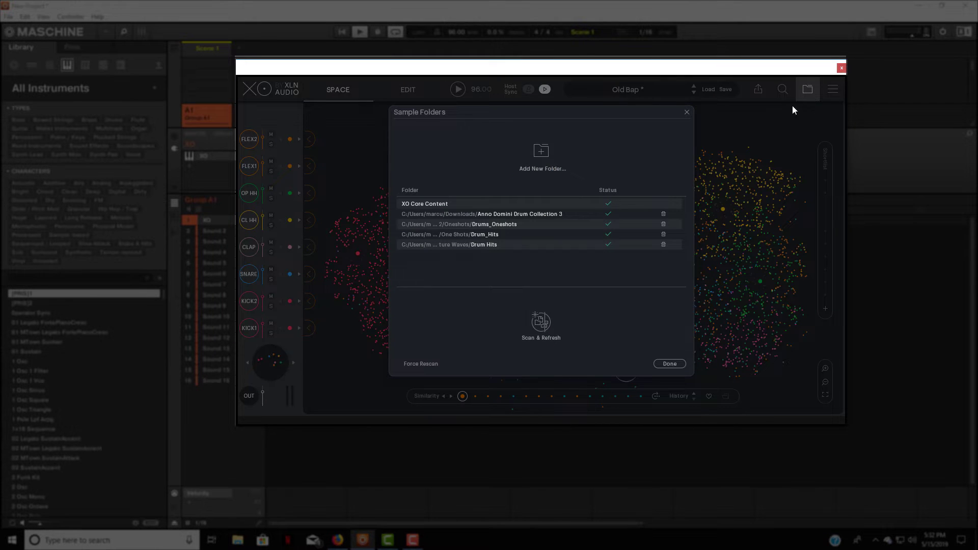
{"action": "left_click", "coordinate": [546, 157]}
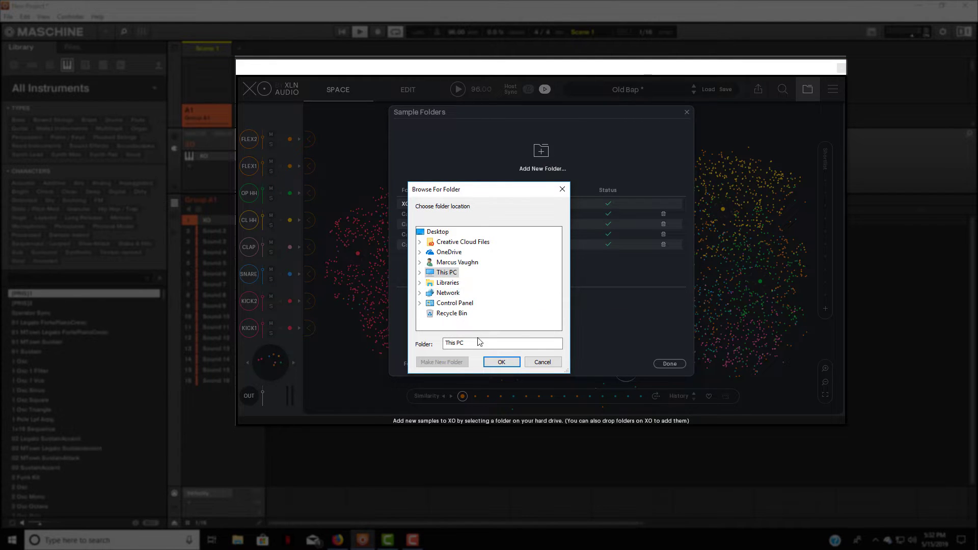
{"action": "left_click", "coordinate": [502, 363]}
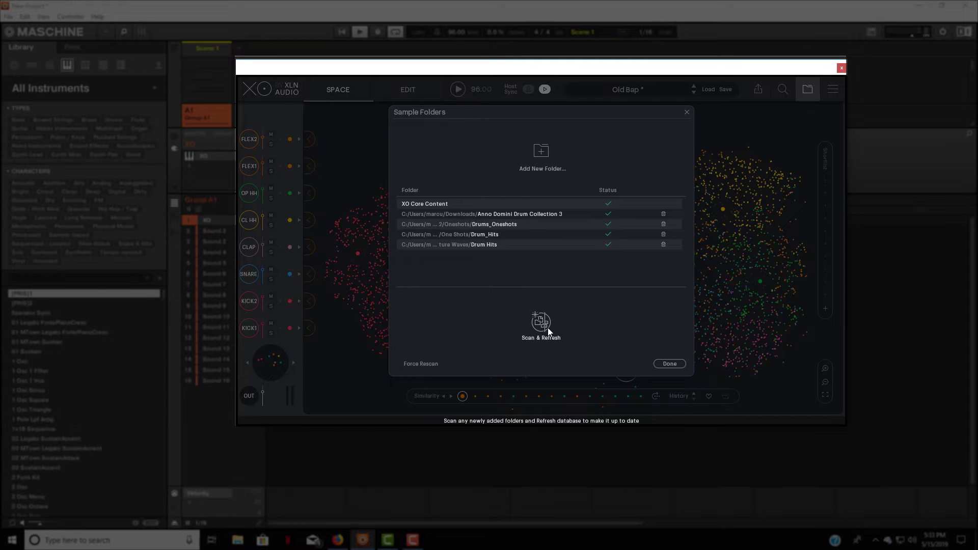
{"action": "left_click", "coordinate": [681, 364]}
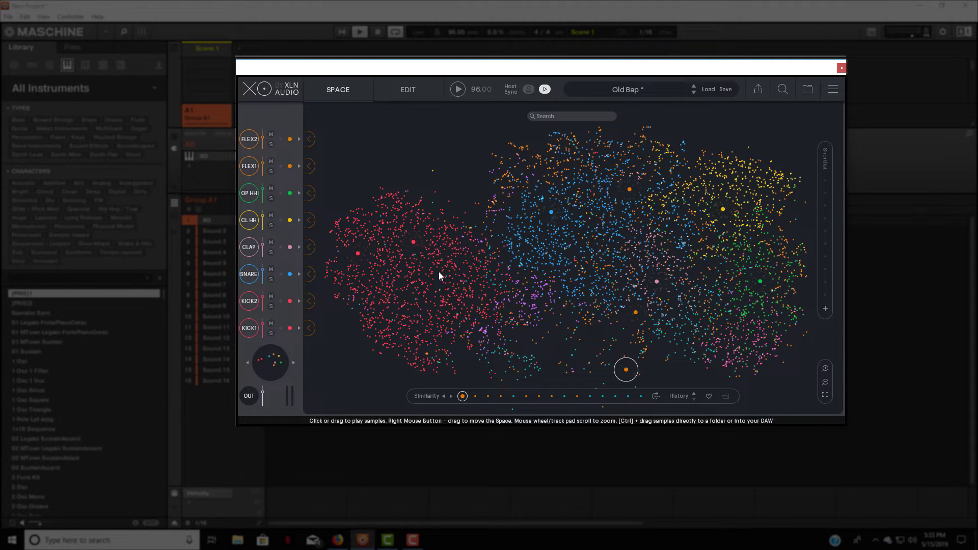
Step: Audition samples from the kick, snare, clap, closed hi-hat and open hi-hat clusters in the Space map
{"action": "left_click_drag", "start_coordinate": [439, 271], "coordinate": [418, 308]}
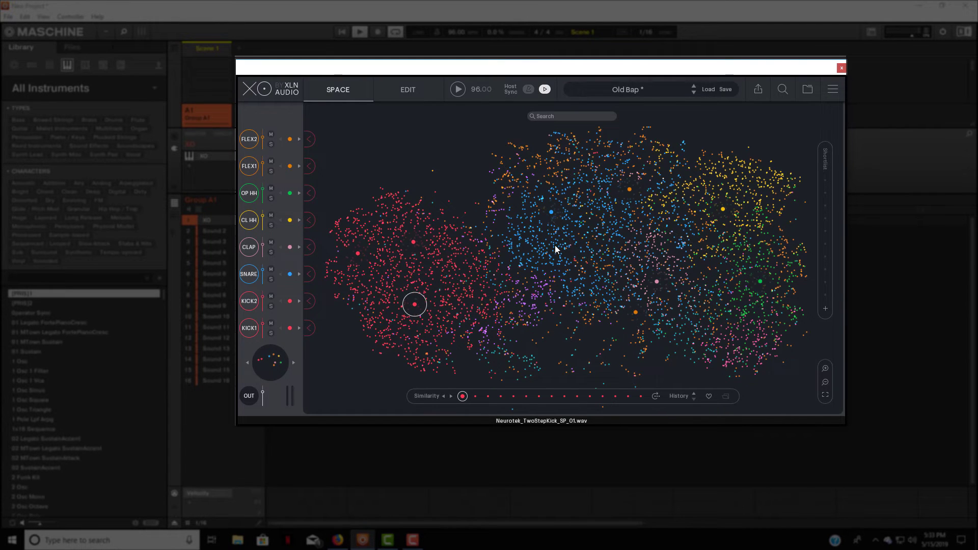
{"action": "left_click_drag", "start_coordinate": [555, 246], "coordinate": [540, 223]}
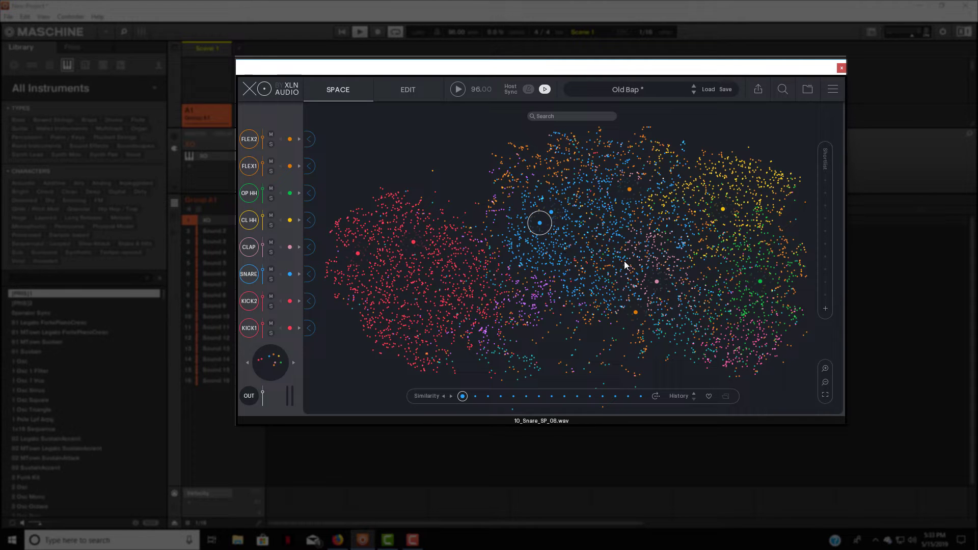
{"action": "left_click", "coordinate": [650, 243]}
{"action": "left_click", "coordinate": [656, 247]}
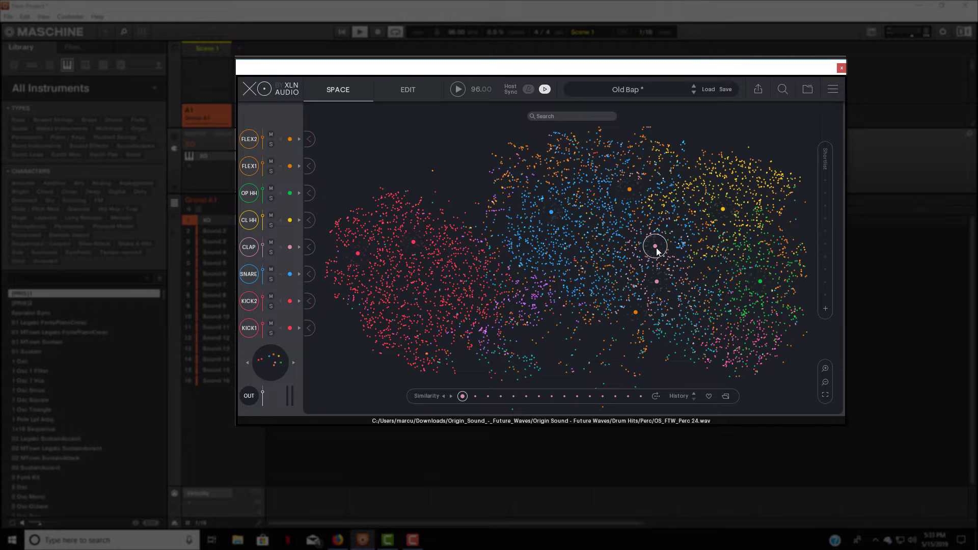
{"action": "left_click", "coordinate": [733, 202]}
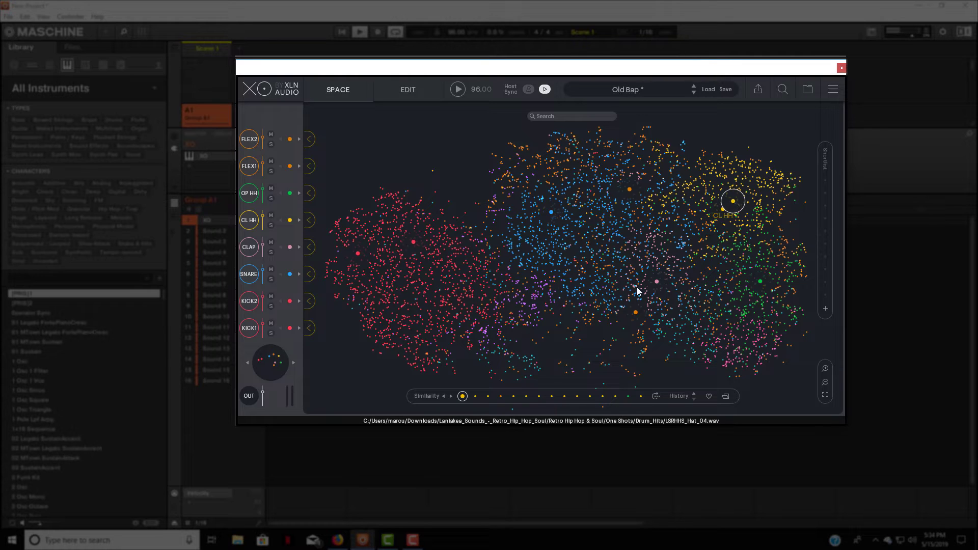
{"action": "left_click", "coordinate": [749, 252]}
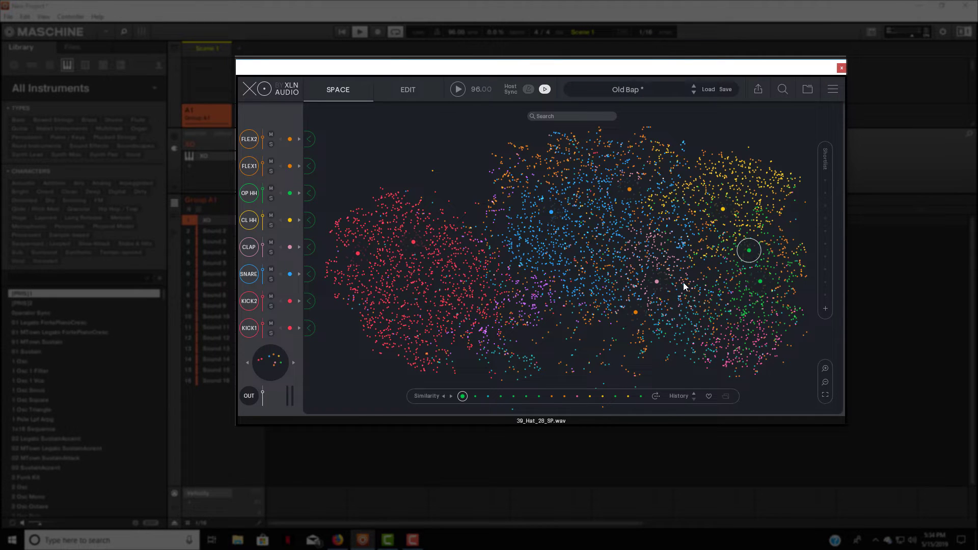
Step: Audition several orange percussion samples around the snare cluster, including BongoHighOpen and ElectroPlop
{"action": "left_click", "coordinate": [636, 313]}
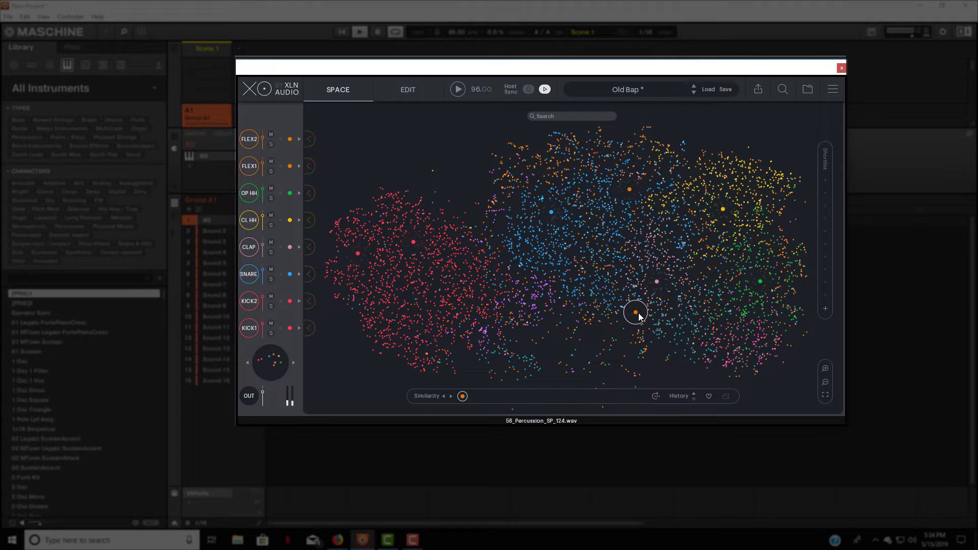
{"action": "left_click", "coordinate": [554, 173]}
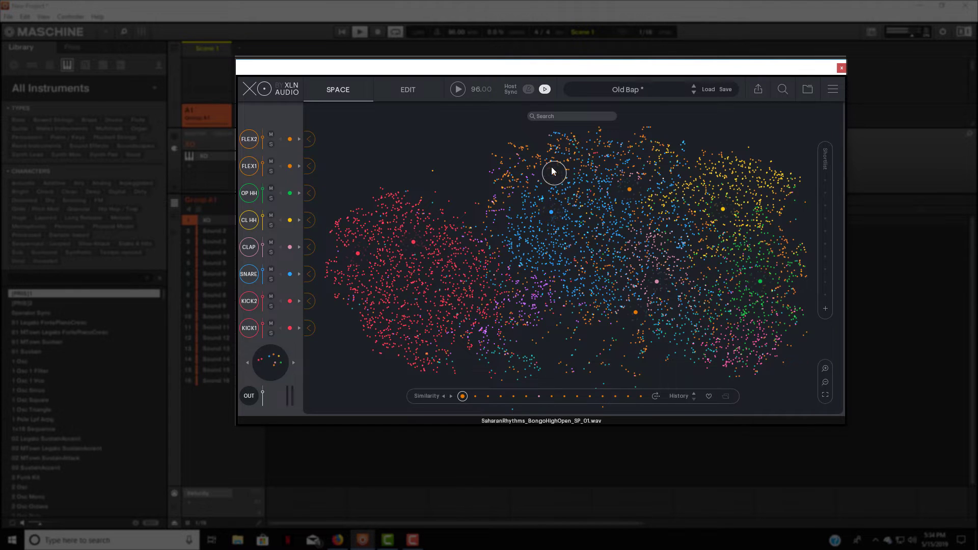
{"action": "left_click", "coordinate": [545, 166]}
{"action": "left_click", "coordinate": [522, 150]}
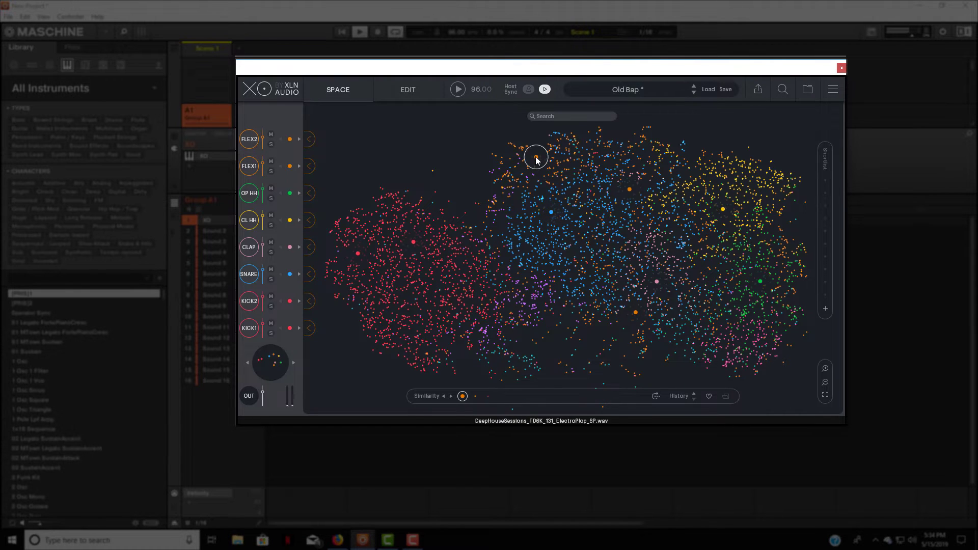
{"action": "left_click", "coordinate": [501, 162]}
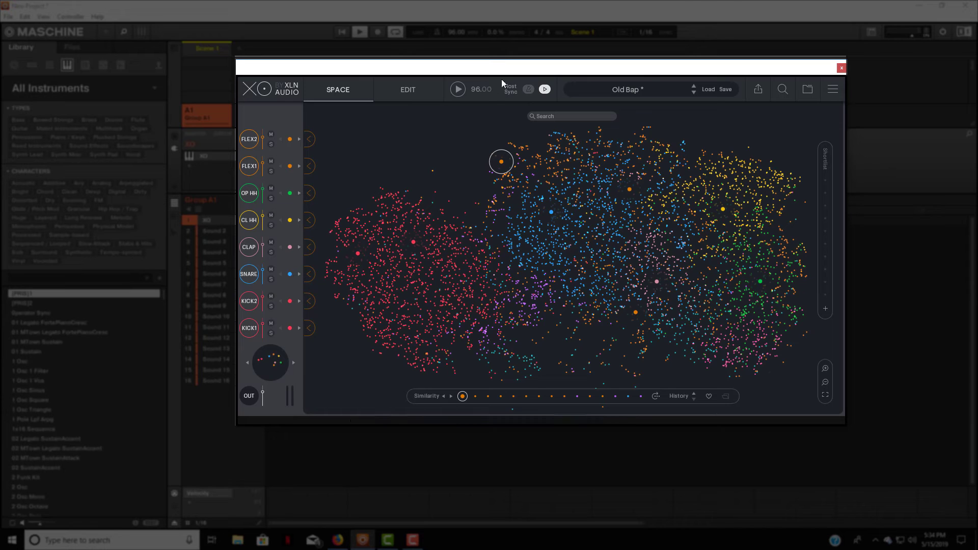
Step: Play the Old Bap beat for a while and stop playback
{"action": "left_click", "coordinate": [461, 90]}
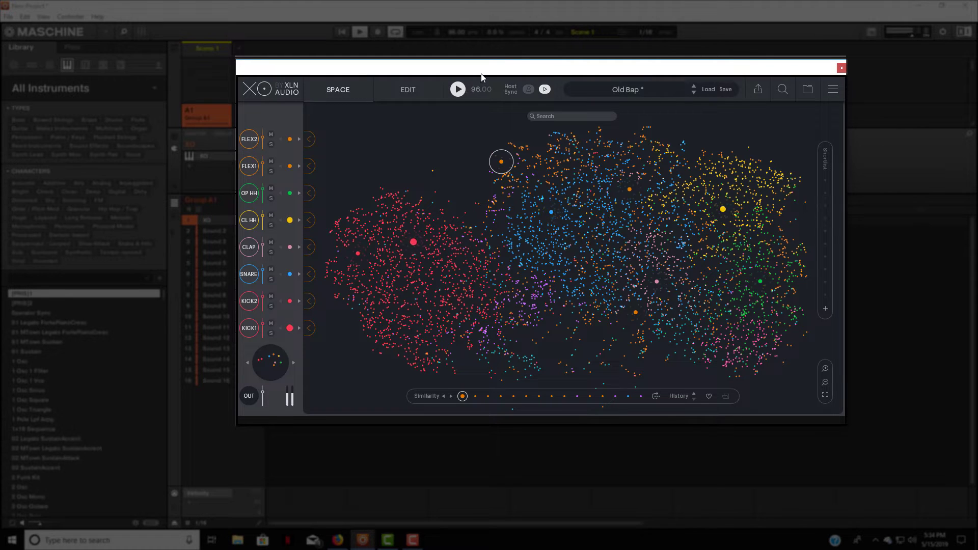
{"action": "left_click", "coordinate": [462, 91]}
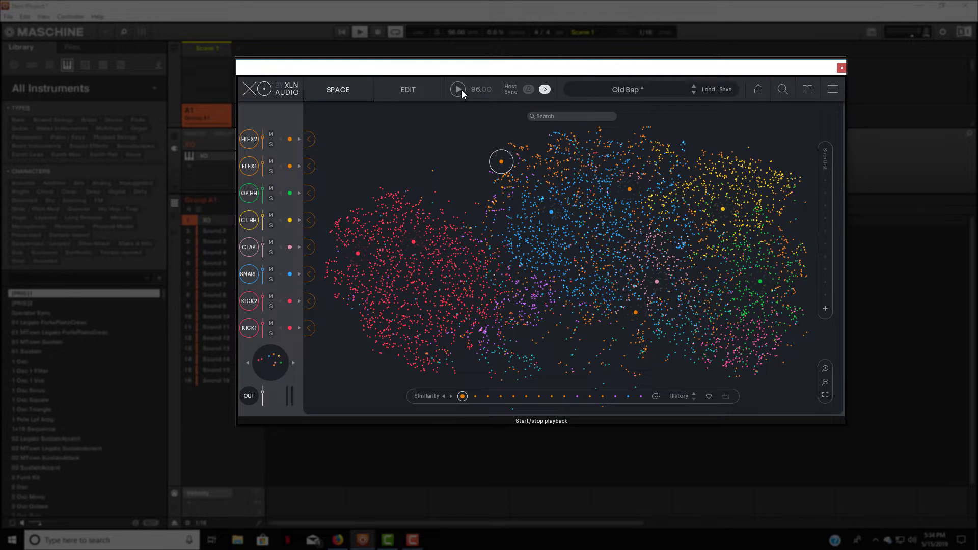
Step: Select the KICK1 channel and step forward through its similar samples up to OS_FTW_Kick 29.wav
{"action": "left_click", "coordinate": [255, 331]}
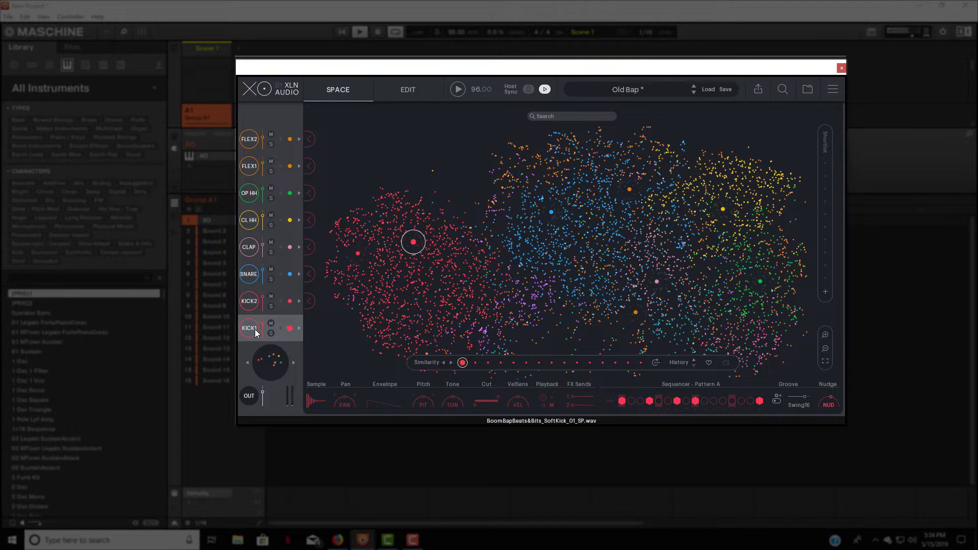
{"action": "left_click", "coordinate": [475, 363]}
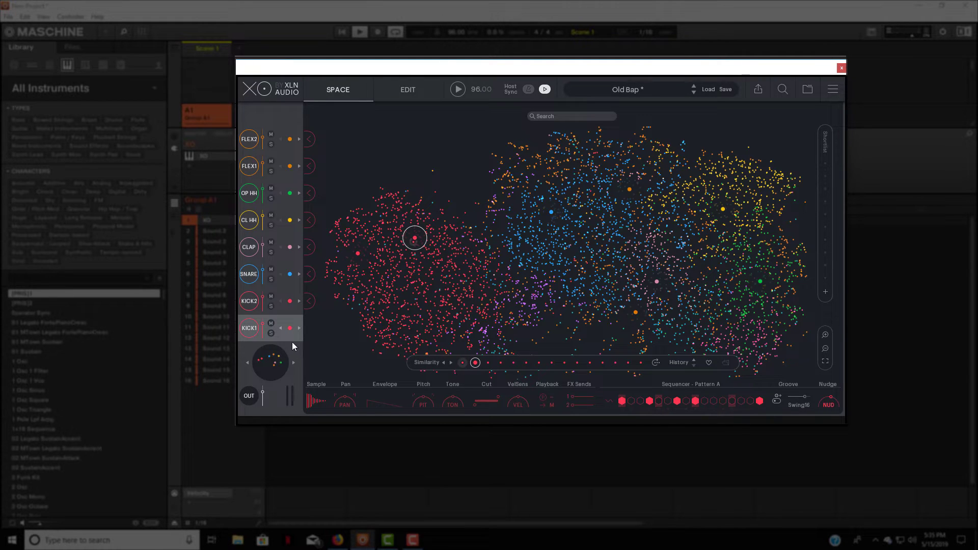
{"action": "left_click", "coordinate": [299, 328]}
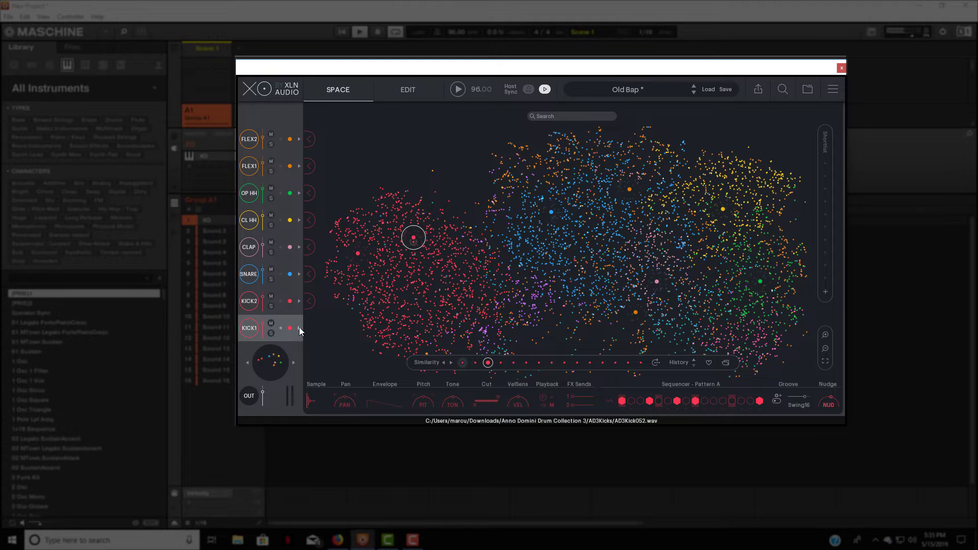
{"action": "left_click", "coordinate": [299, 328]}
{"action": "left_click", "coordinate": [299, 328]}
{"action": "left_click", "coordinate": [299, 328]}
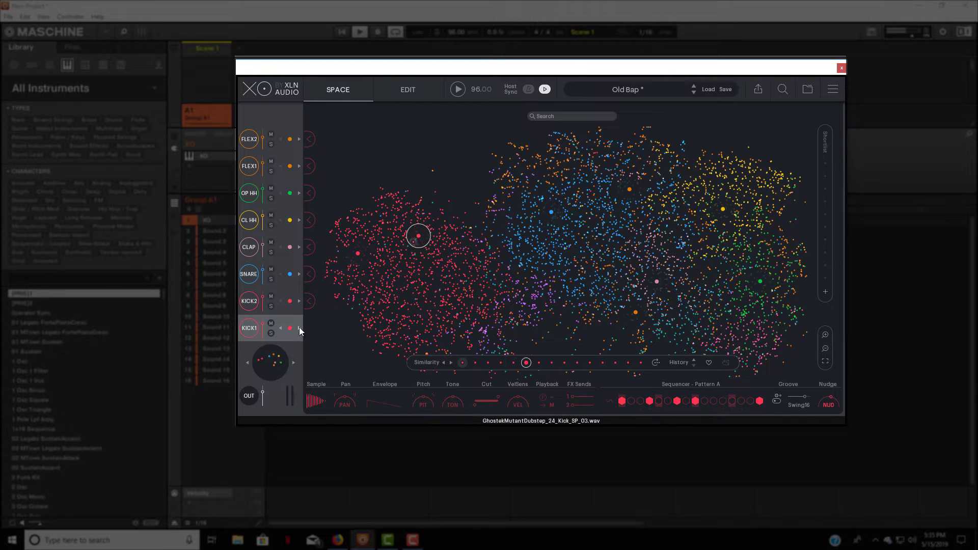
{"action": "left_click", "coordinate": [299, 328]}
{"action": "left_click", "coordinate": [299, 328]}
{"action": "left_click", "coordinate": [299, 328]}
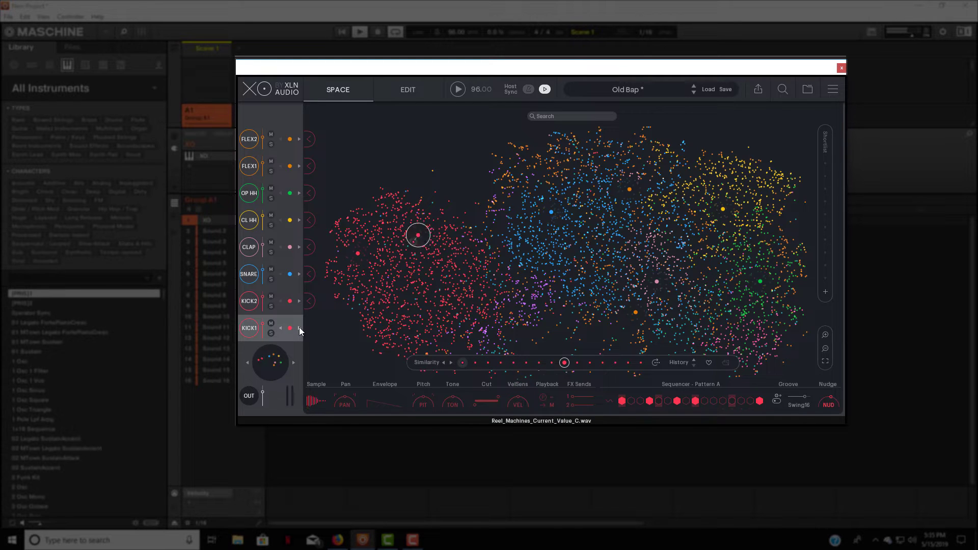
{"action": "left_click", "coordinate": [299, 328]}
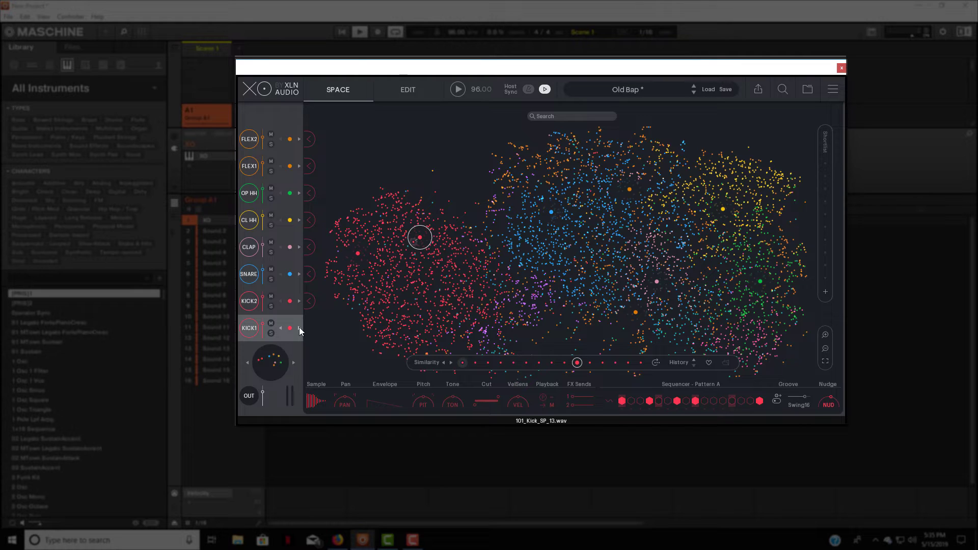
{"action": "left_click", "coordinate": [299, 328]}
{"action": "left_click", "coordinate": [299, 328]}
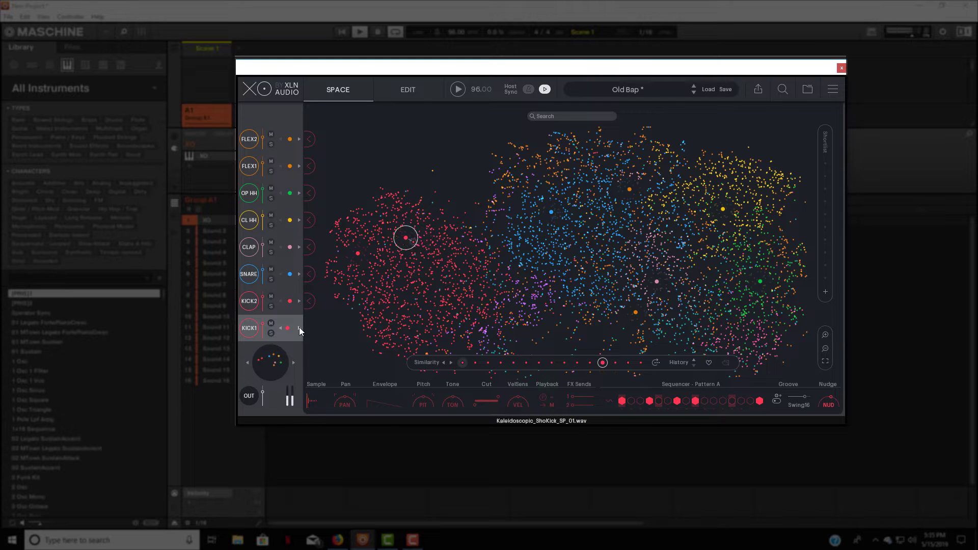
{"action": "left_click", "coordinate": [299, 328]}
{"action": "left_click", "coordinate": [299, 328]}
{"action": "left_click", "coordinate": [300, 328]}
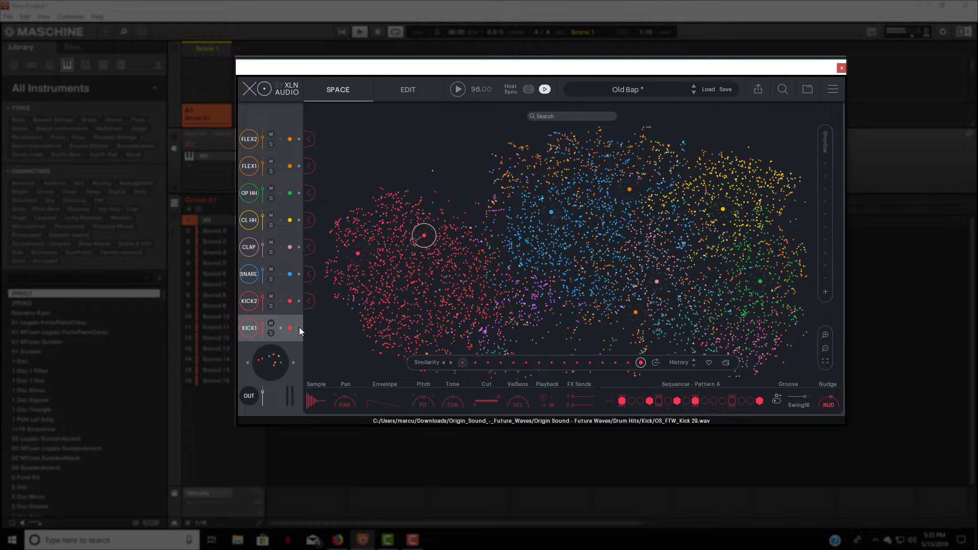
Step: Step KICK1 back through its similar kick samples, comparing neighbouring ones around 101_Kick_SP_13.wav
{"action": "left_click", "coordinate": [282, 330]}
{"action": "left_click", "coordinate": [282, 329]}
{"action": "left_click", "coordinate": [281, 329]}
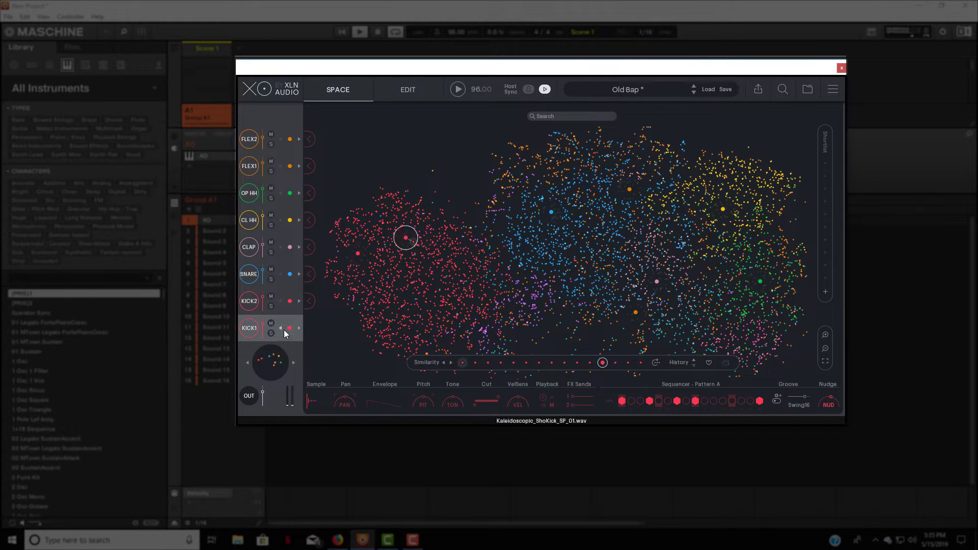
{"action": "left_click", "coordinate": [281, 329]}
{"action": "left_click", "coordinate": [281, 329]}
{"action": "left_click", "coordinate": [281, 329]}
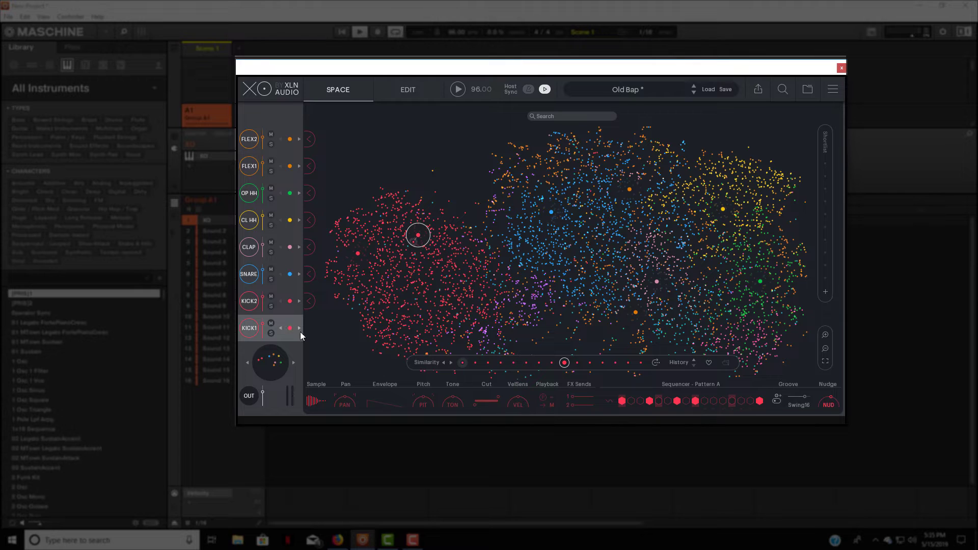
{"action": "left_click", "coordinate": [298, 329]}
{"action": "left_click", "coordinate": [281, 329]}
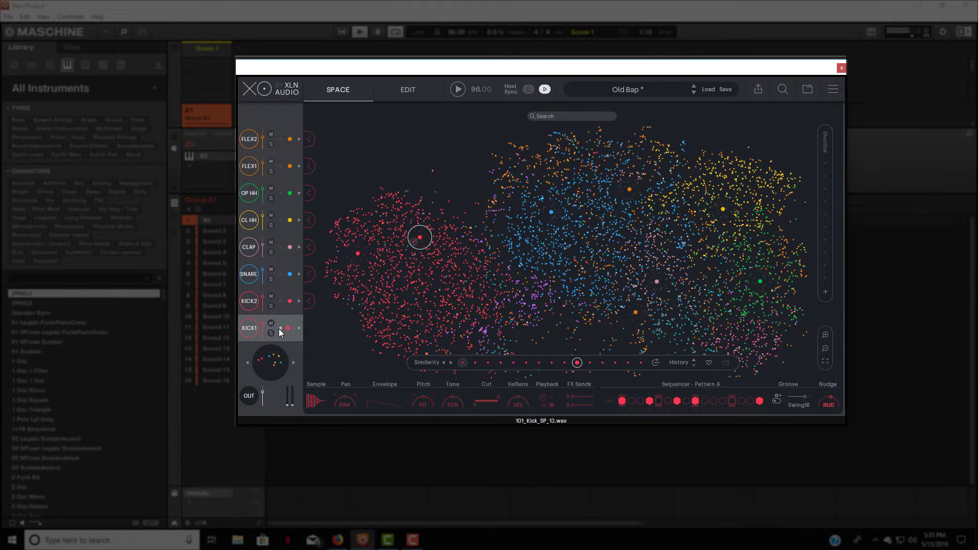
{"action": "left_click", "coordinate": [280, 328]}
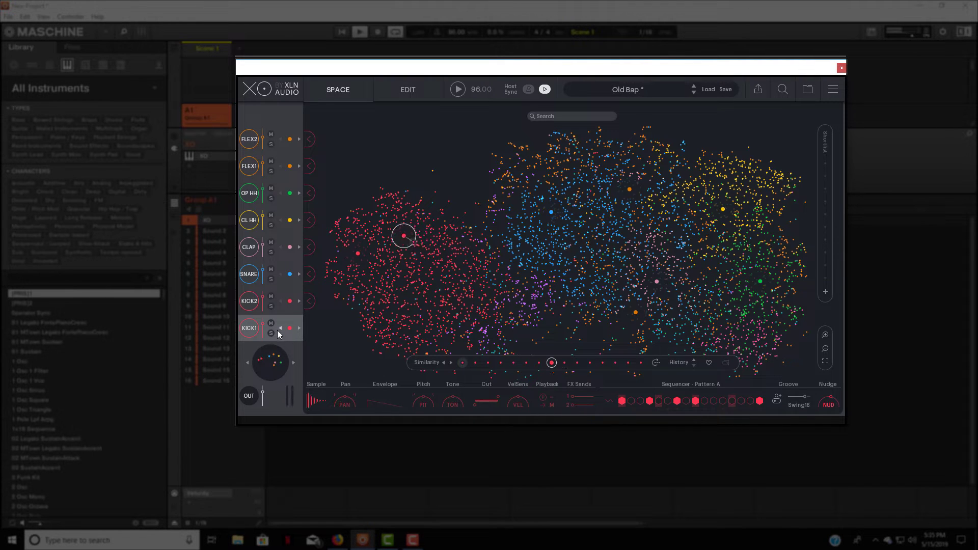
Step: Play the beat while swapping KICK1 among similar kicks, and return it to BoomBapBeats&Bits_SoftKick_01_SP.wav
{"action": "left_click", "coordinate": [458, 89]}
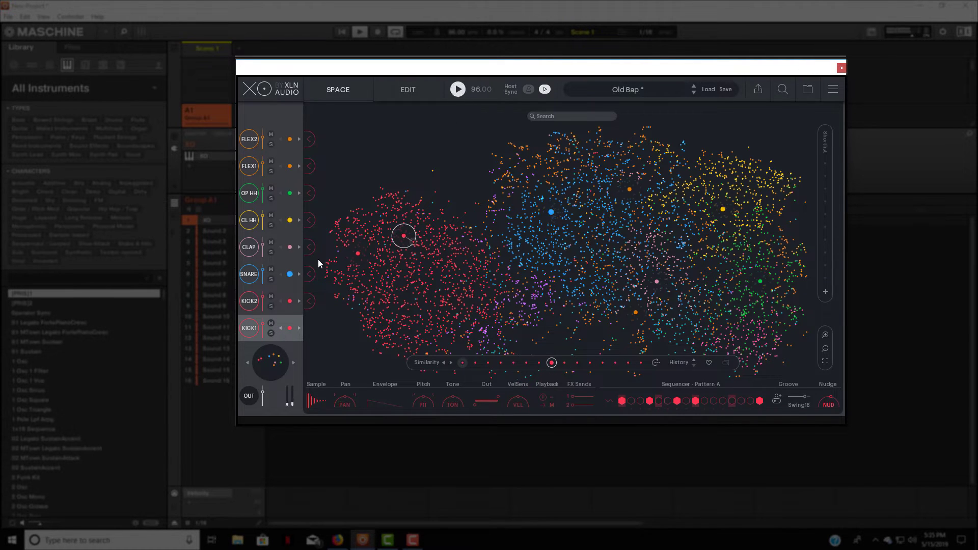
{"action": "left_click", "coordinate": [299, 328]}
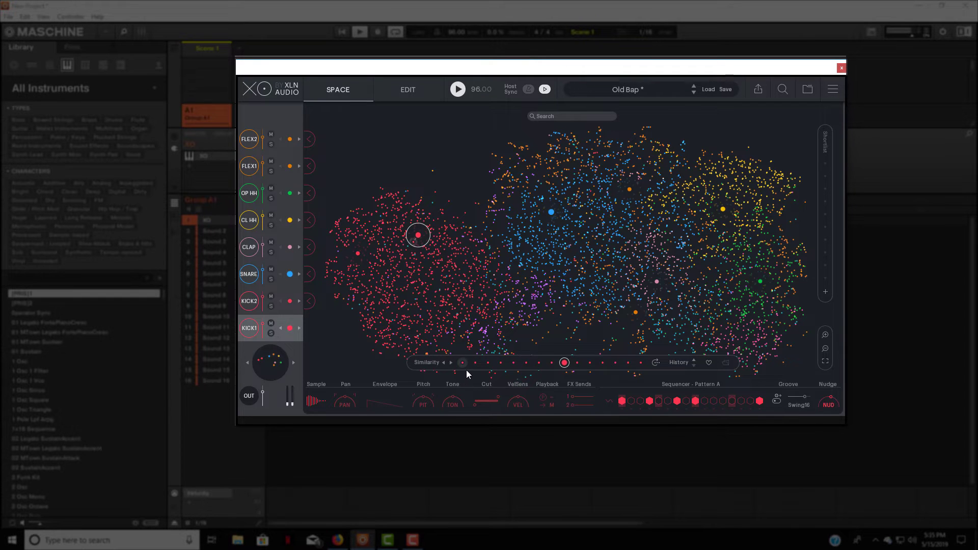
{"action": "left_click", "coordinate": [463, 363]}
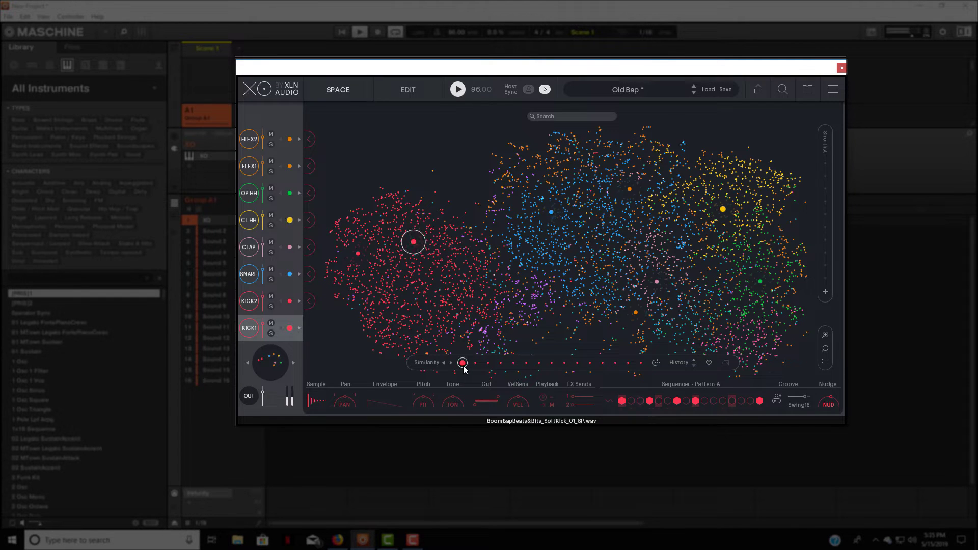
{"action": "left_click", "coordinate": [641, 363]}
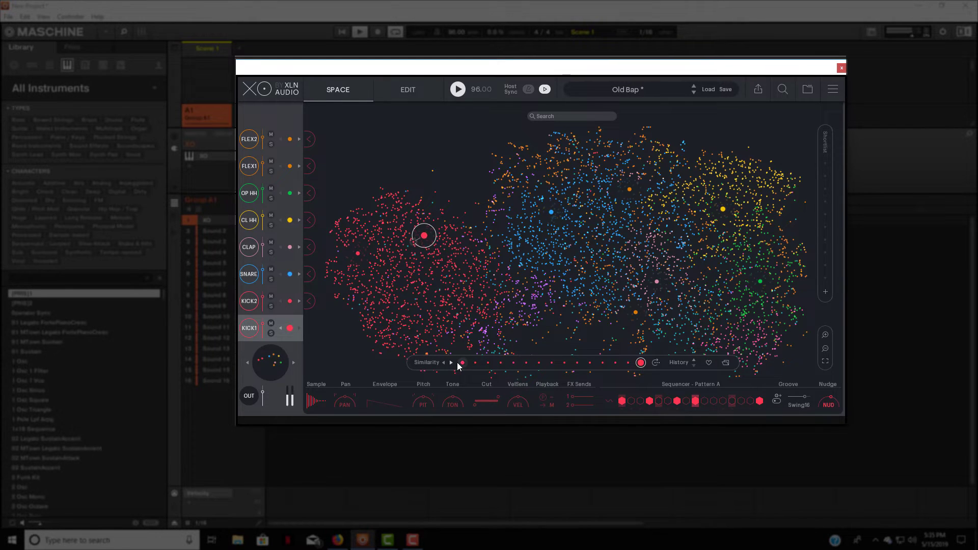
{"action": "left_click", "coordinate": [459, 363]}
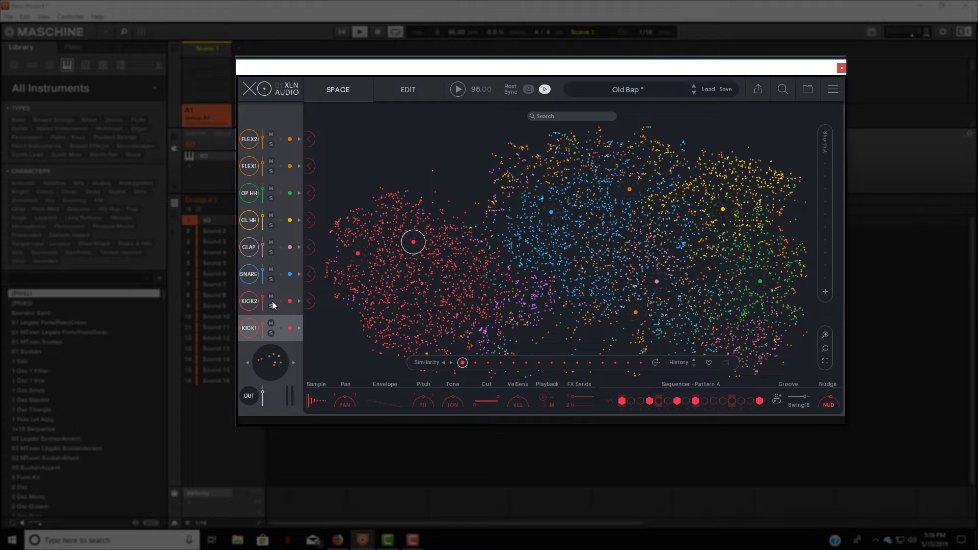
Step: Swap the KICK2 sample for the similar LiquidTrap_Kick_15_SP.wav, and select the SNARE channel
{"action": "left_click", "coordinate": [243, 304]}
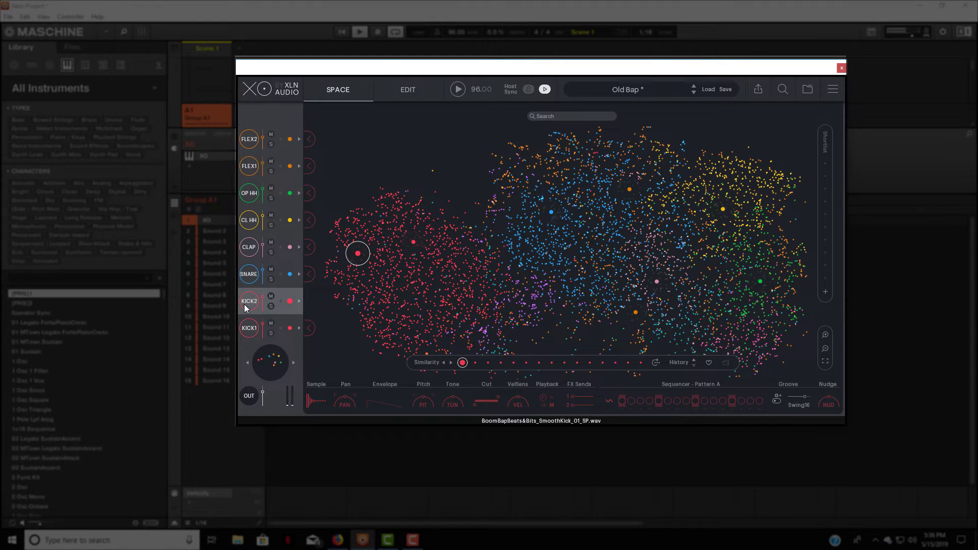
{"action": "left_click", "coordinate": [299, 301]}
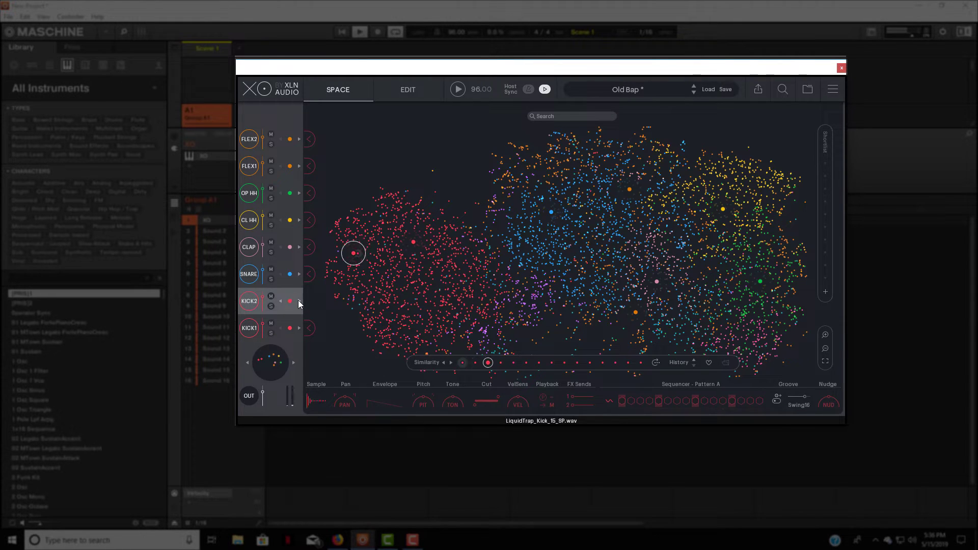
{"action": "left_click", "coordinate": [291, 275]}
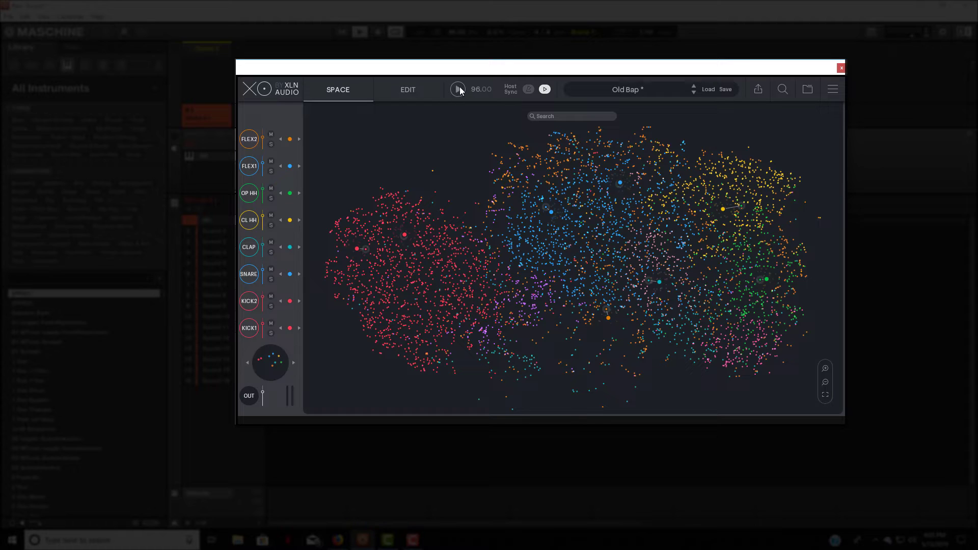
Step: Play the More Moosebell beat while stepping the whole kit forward through several sets of similar samples
{"action": "left_click", "coordinate": [359, 35]}
{"action": "left_click", "coordinate": [279, 362]}
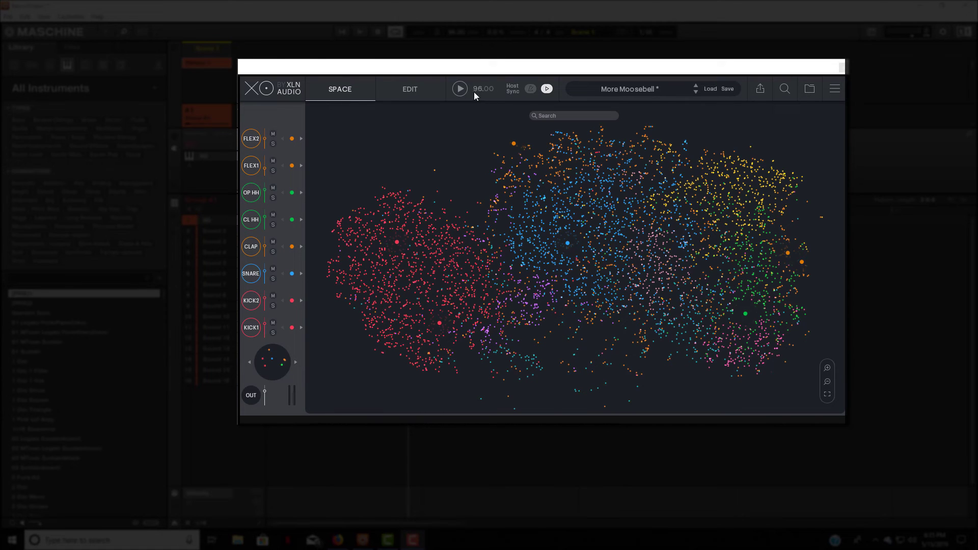
{"action": "key", "text": "space"}
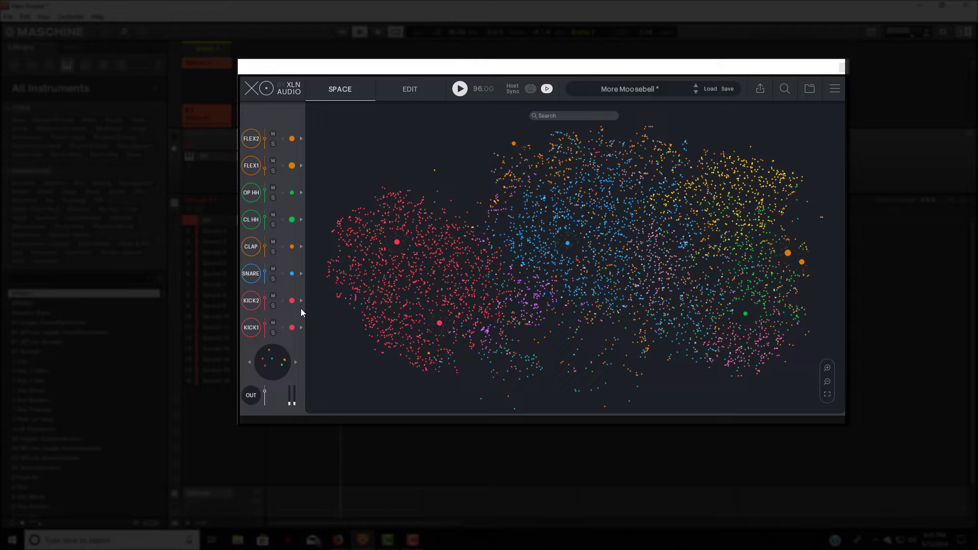
{"action": "left_click", "coordinate": [295, 363]}
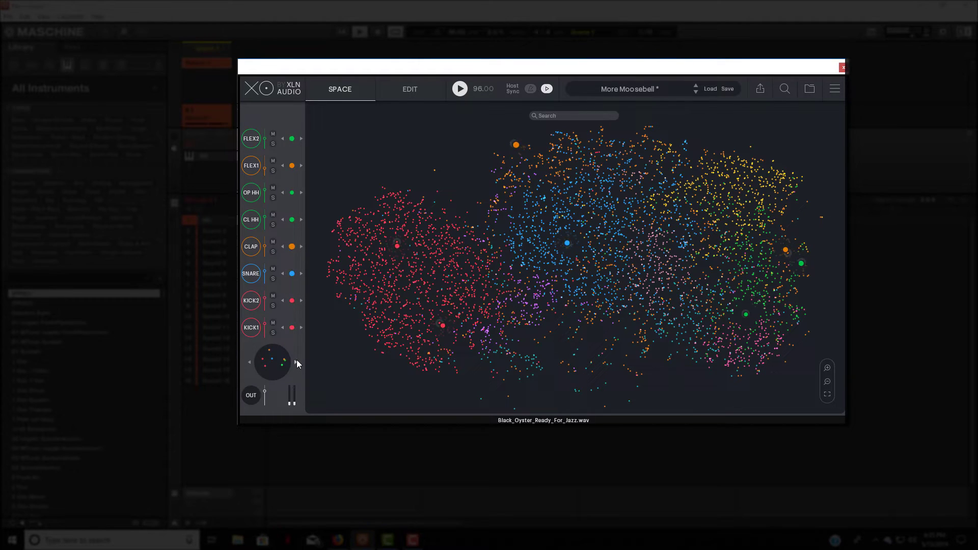
{"action": "left_click", "coordinate": [296, 361]}
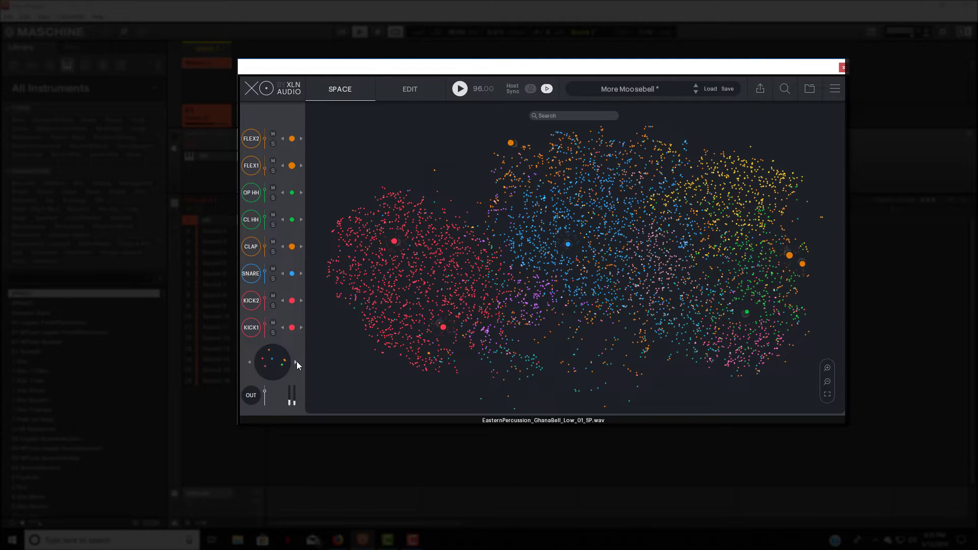
{"action": "left_click", "coordinate": [297, 362]}
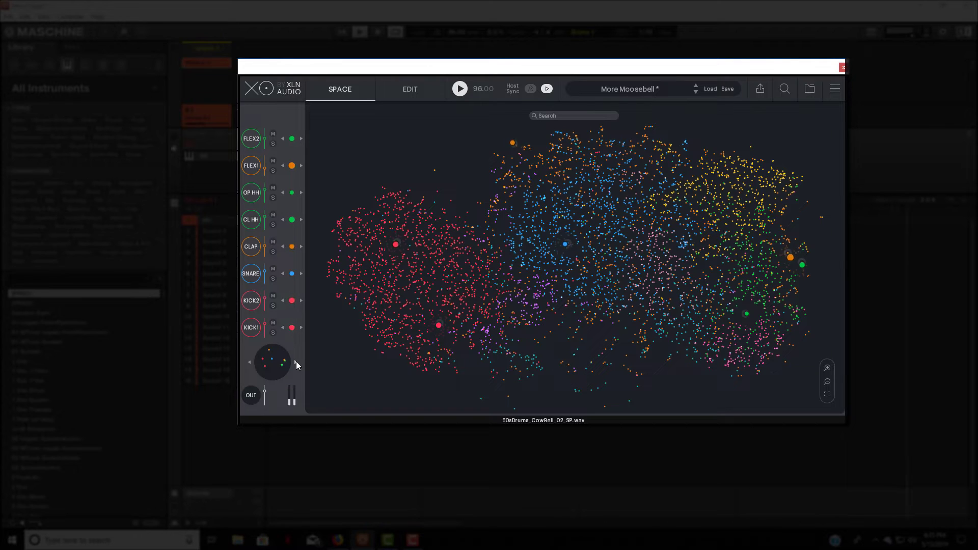
{"action": "left_click", "coordinate": [295, 362]}
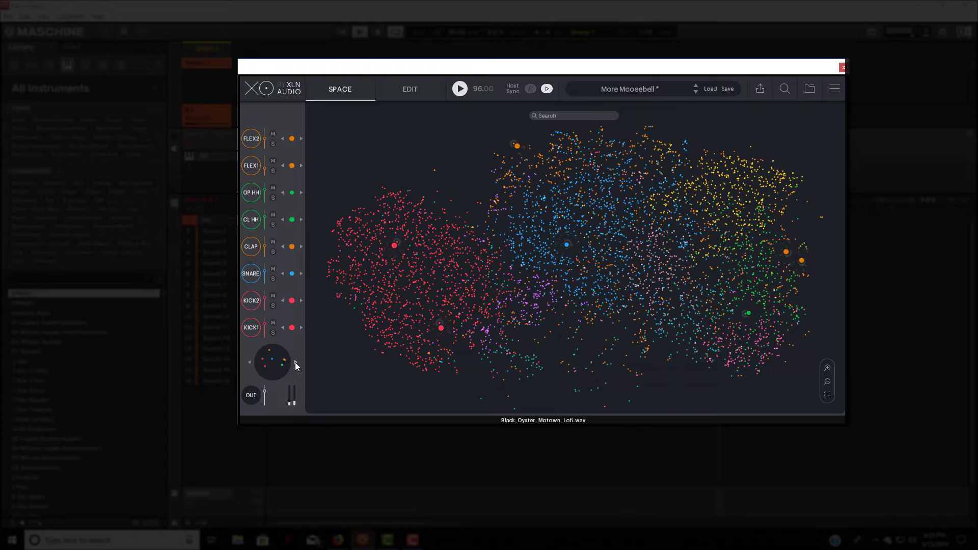
{"action": "left_click", "coordinate": [296, 363]}
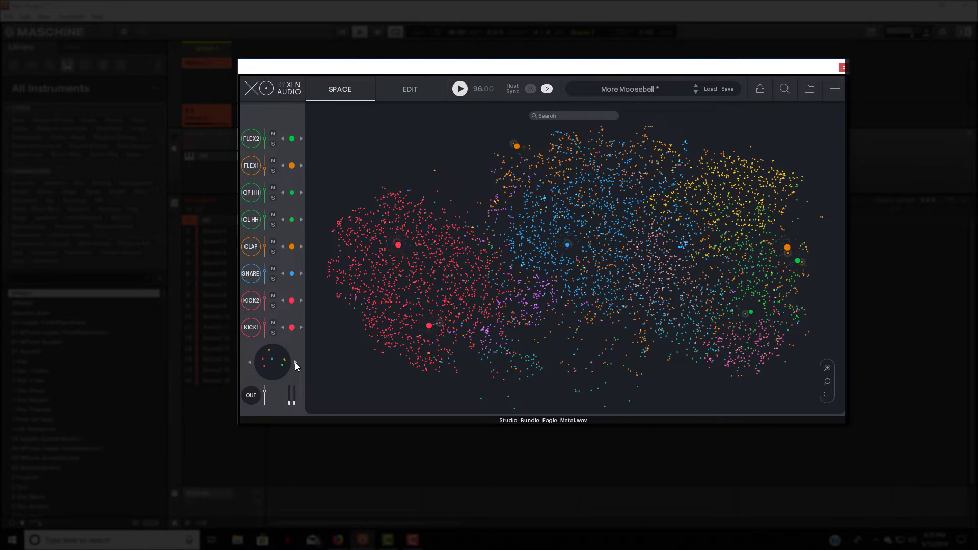
{"action": "left_click", "coordinate": [295, 363]}
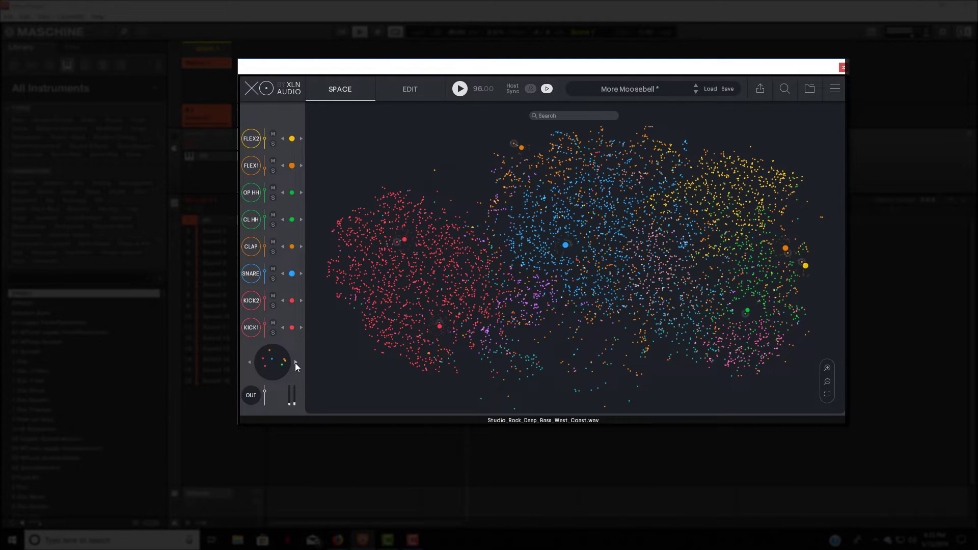
{"action": "left_click", "coordinate": [295, 363]}
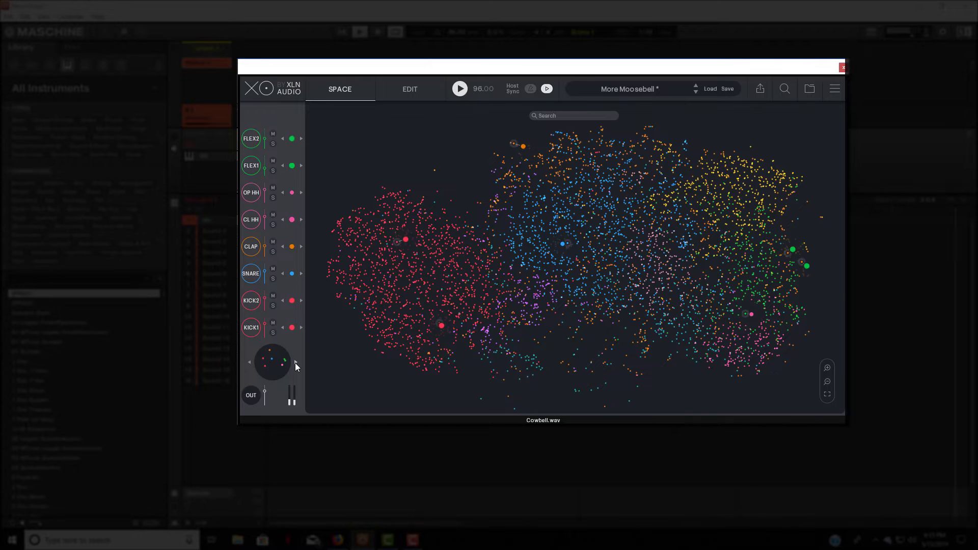
{"action": "left_click", "coordinate": [295, 362]}
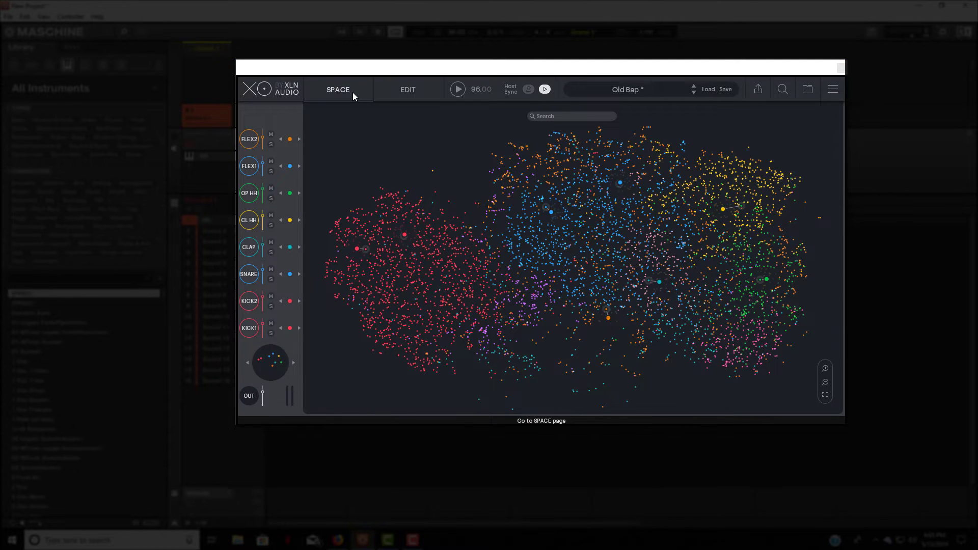
Step: Show the Edit page, play the beat while adjusting the master Crunch amount, and view the available Crunch types
{"action": "left_click", "coordinate": [399, 86]}
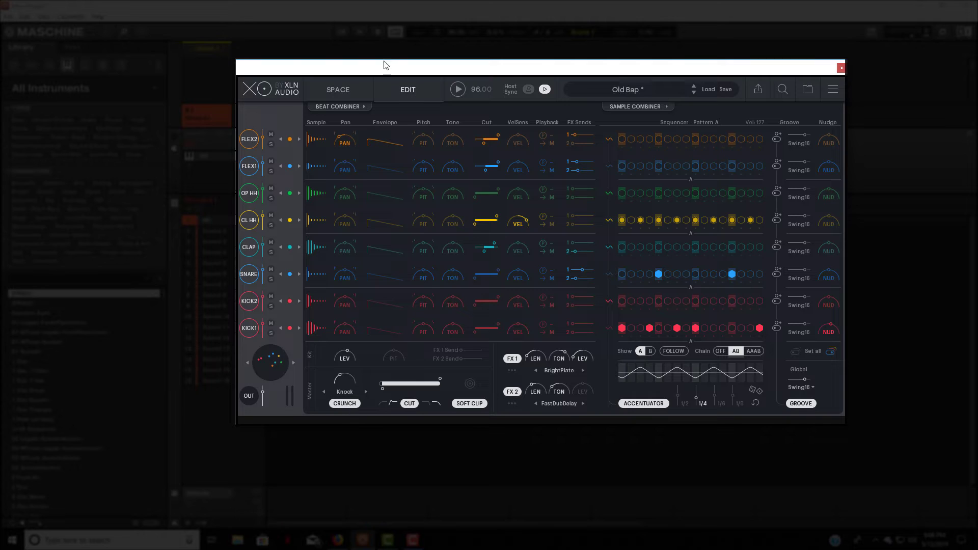
{"action": "left_click", "coordinate": [360, 32]}
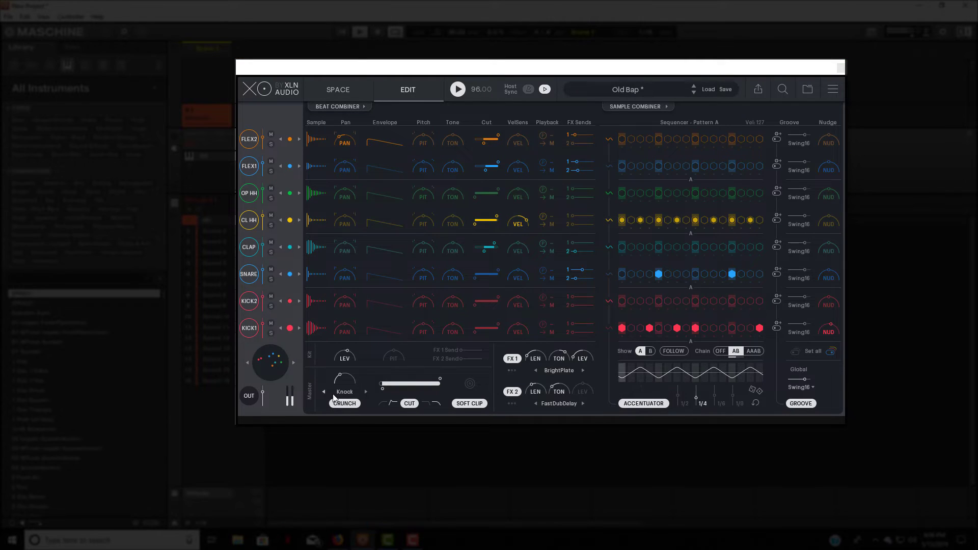
{"action": "left_click_drag", "start_coordinate": [341, 375], "coordinate": [342, 395]}
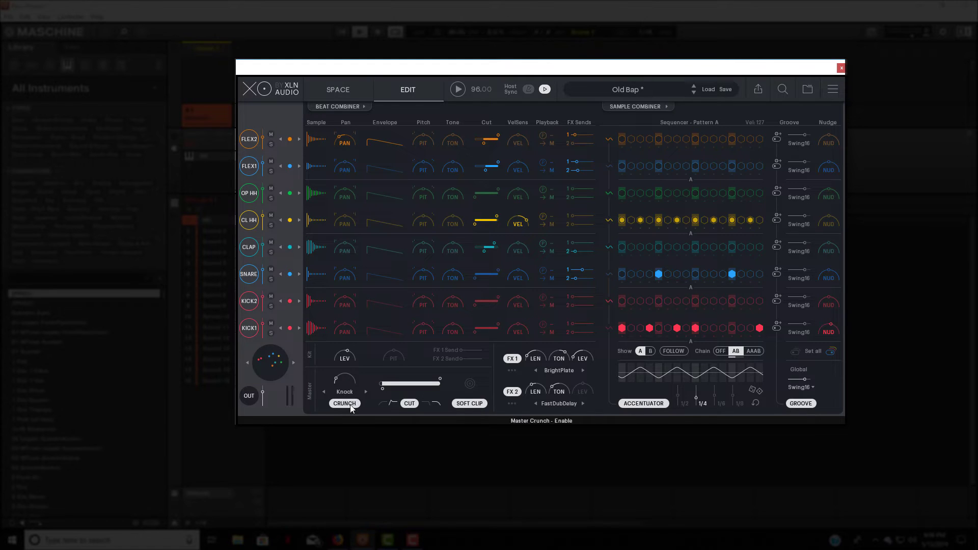
{"action": "left_click", "coordinate": [347, 392]}
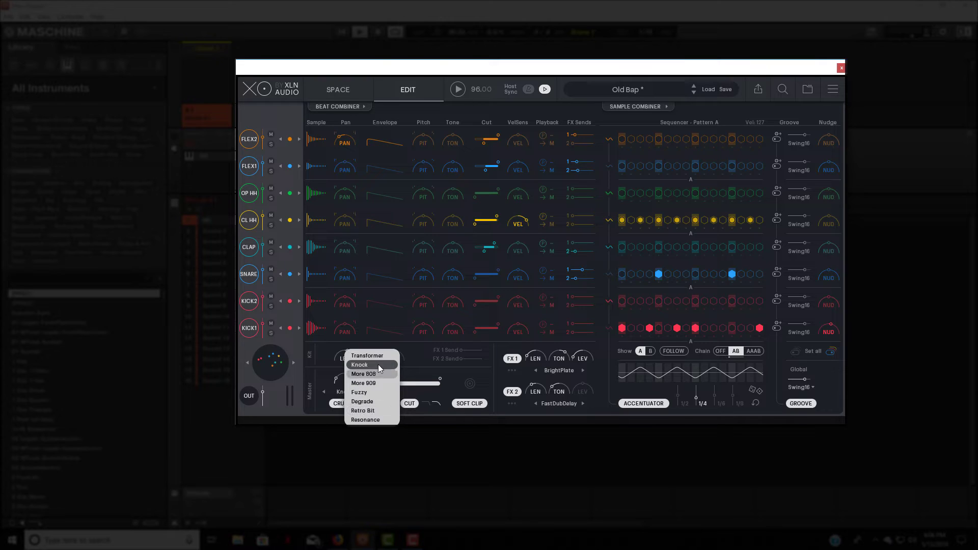
{"action": "left_click", "coordinate": [324, 390]}
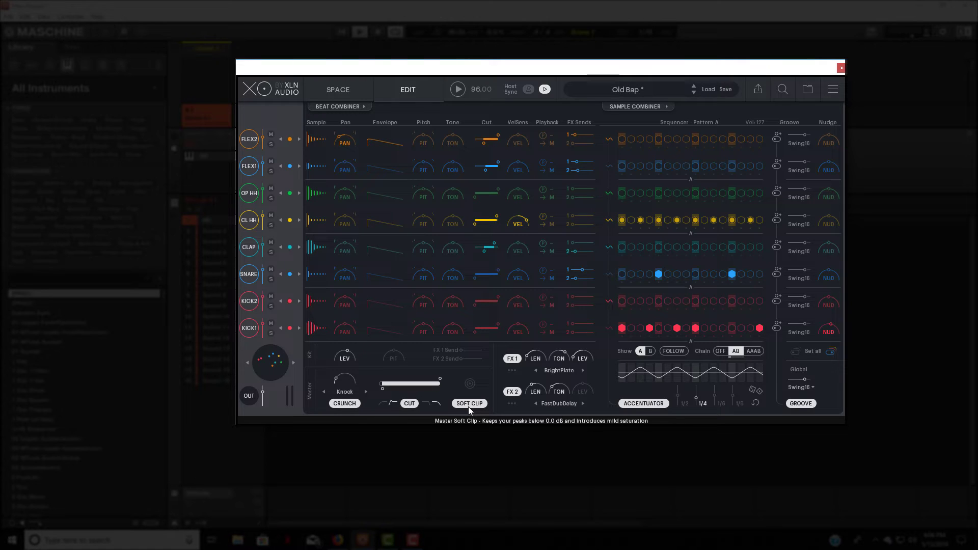
Step: Inspect KICK1's sample waveform with its start and end handles, and view the channel's output bus options
{"action": "left_click", "coordinate": [314, 330]}
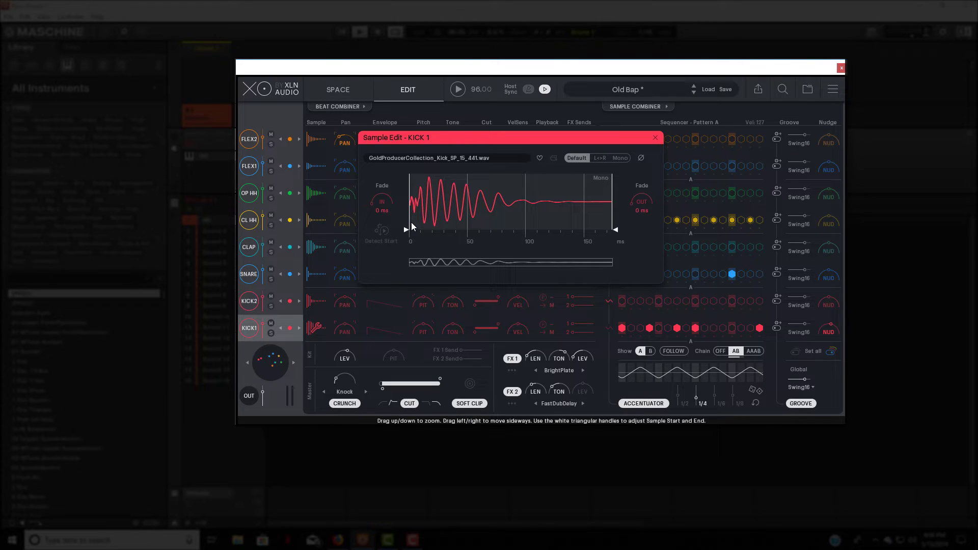
{"action": "mouse_move", "coordinate": [408, 233]}
{"action": "left_mouse_down"}
{"action": "mouse_move", "coordinate": [438, 231]}
{"action": "mouse_move", "coordinate": [407, 243]}
{"action": "left_mouse_up"}
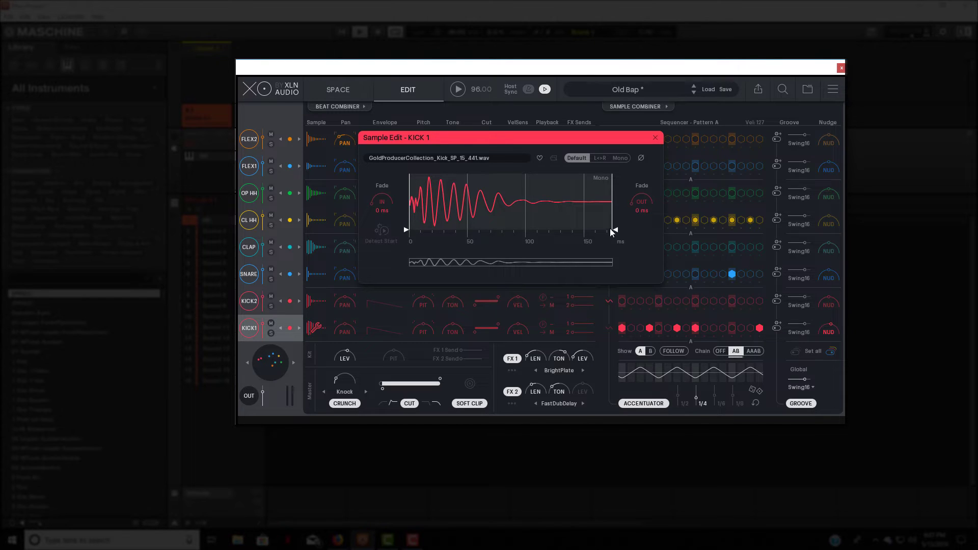
{"action": "mouse_move", "coordinate": [614, 230]}
{"action": "left_mouse_down"}
{"action": "mouse_move", "coordinate": [524, 232]}
{"action": "mouse_move", "coordinate": [614, 230]}
{"action": "left_mouse_up"}
{"action": "left_click", "coordinate": [658, 137]}
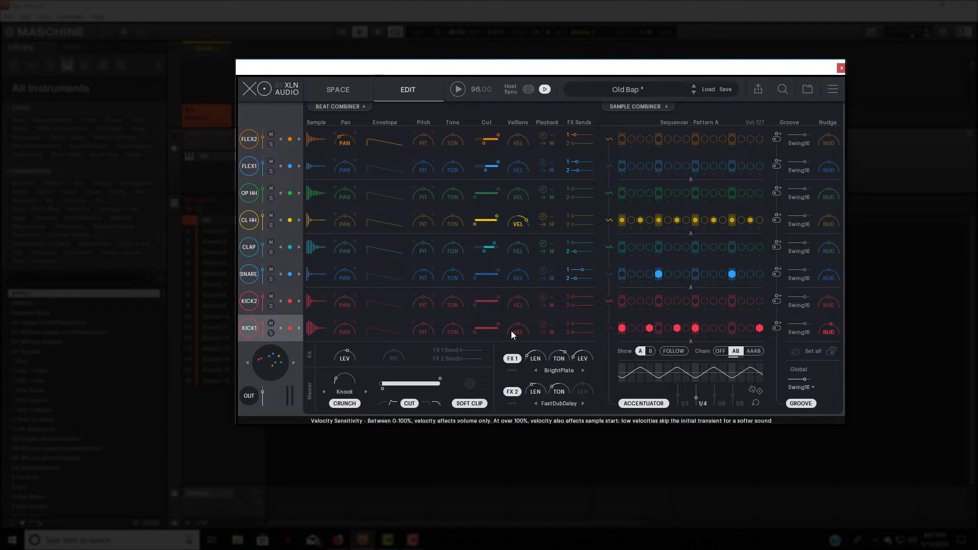
{"action": "left_click", "coordinate": [553, 333]}
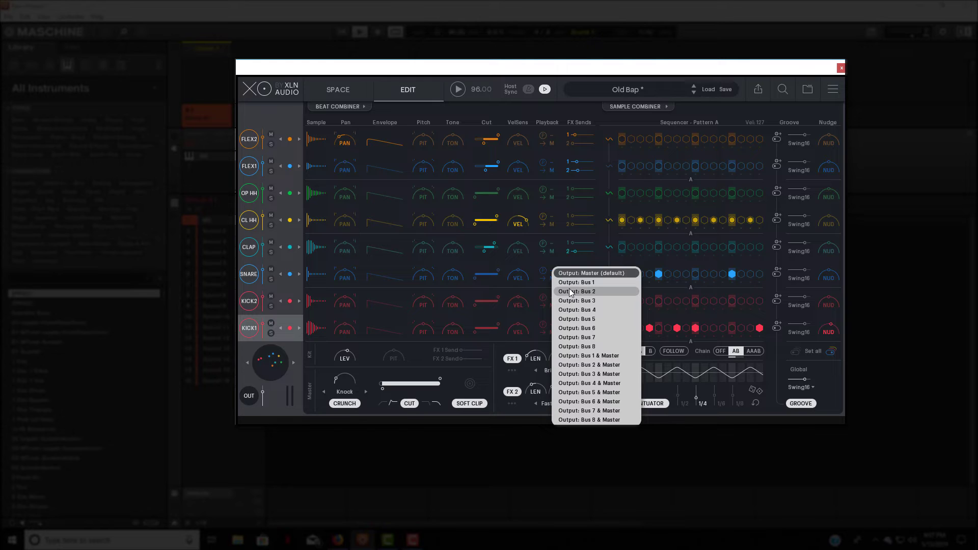
{"action": "left_click", "coordinate": [531, 317]}
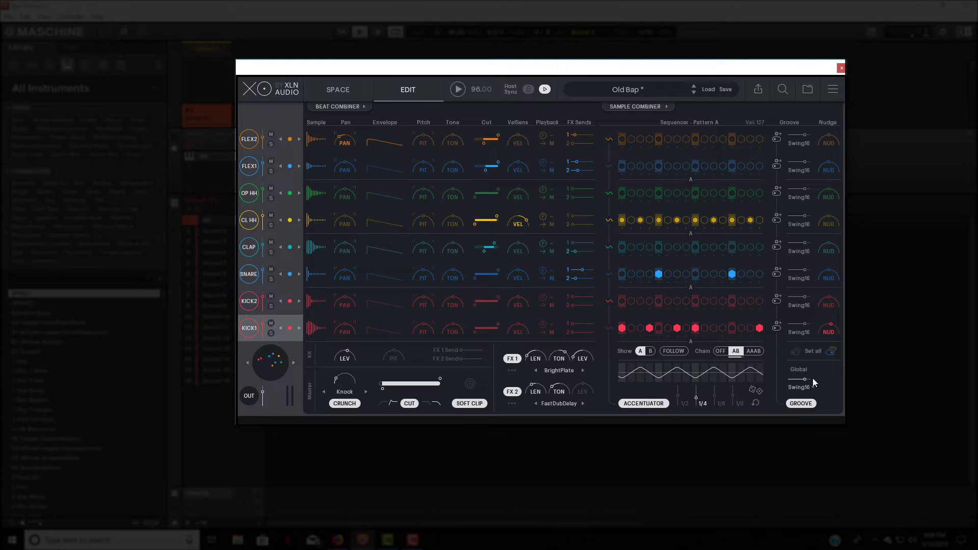
Step: Bring up the Beat Combiner, play the beat, and switch KICK1 to the first basic pattern after comparing it with the second
{"action": "left_click", "coordinate": [343, 111]}
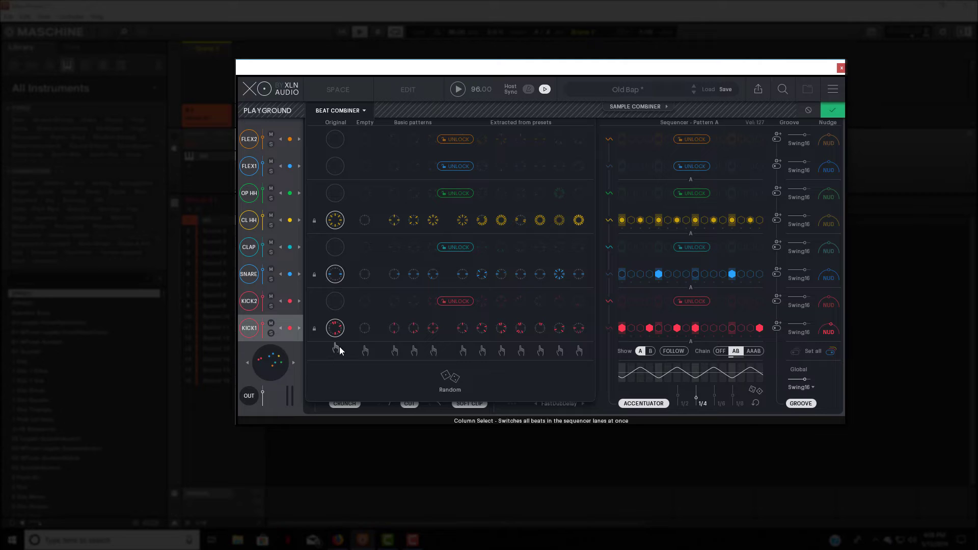
{"action": "left_click", "coordinate": [360, 32]}
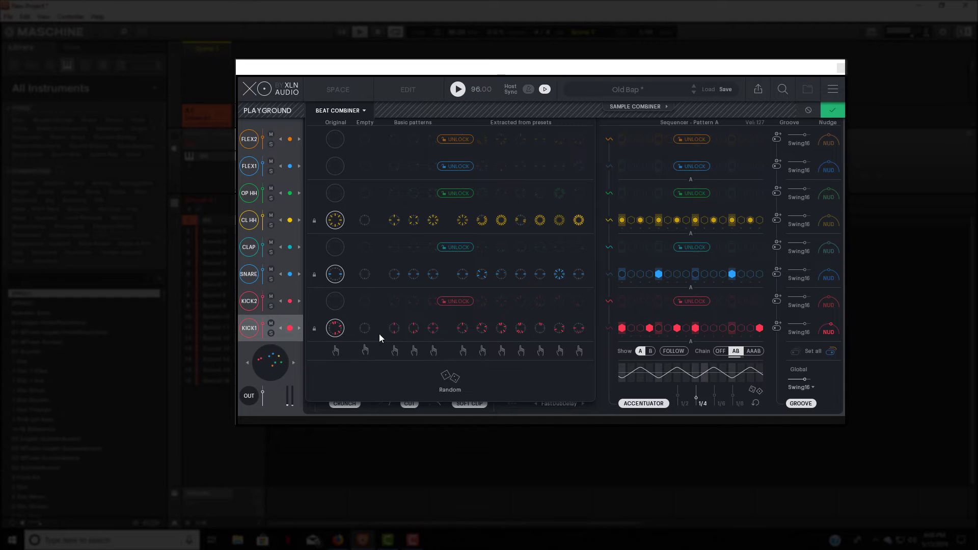
{"action": "left_click", "coordinate": [394, 328]}
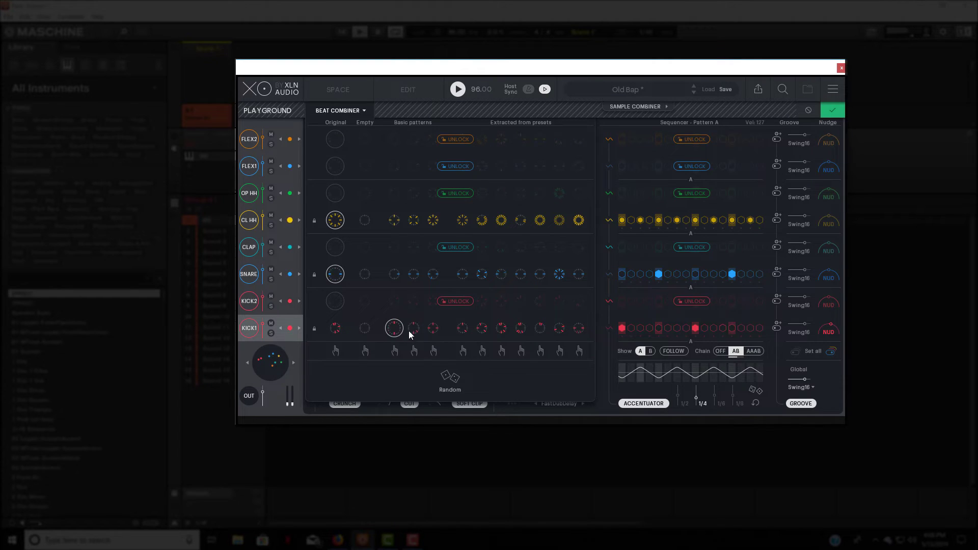
{"action": "left_click", "coordinate": [414, 328]}
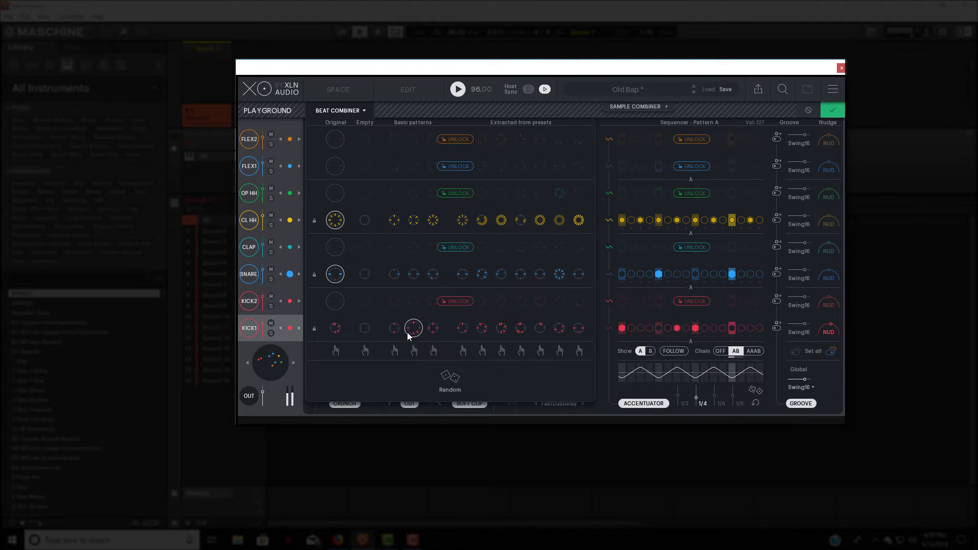
{"action": "left_click", "coordinate": [395, 328]}
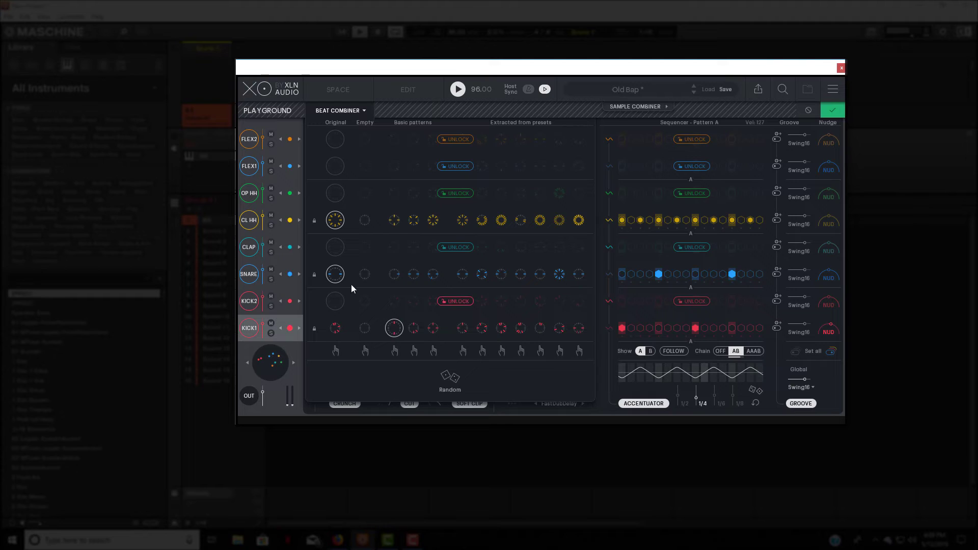
Step: Try the first two basic patterns on SNARE, and switch it to the second pattern extracted from presets
{"action": "left_click", "coordinate": [410, 274]}
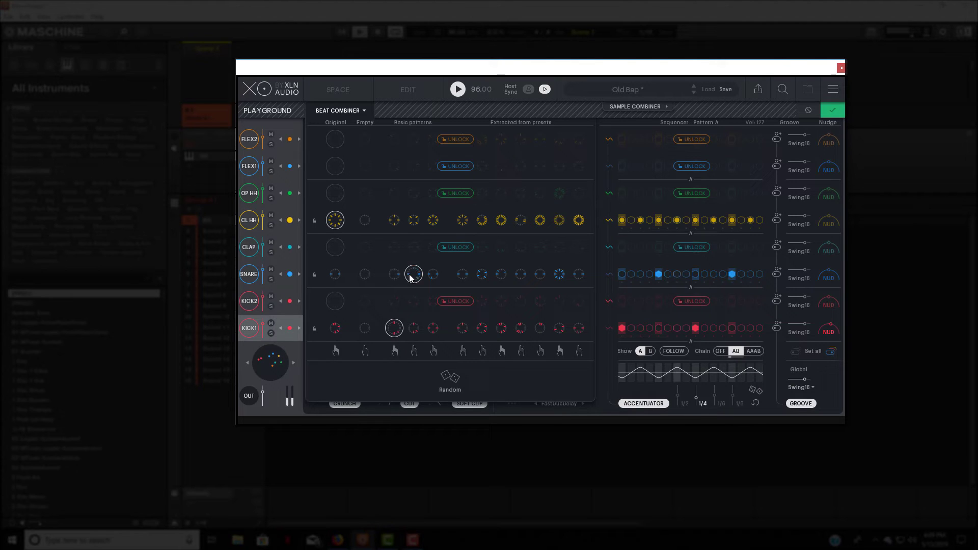
{"action": "left_click", "coordinate": [395, 275]}
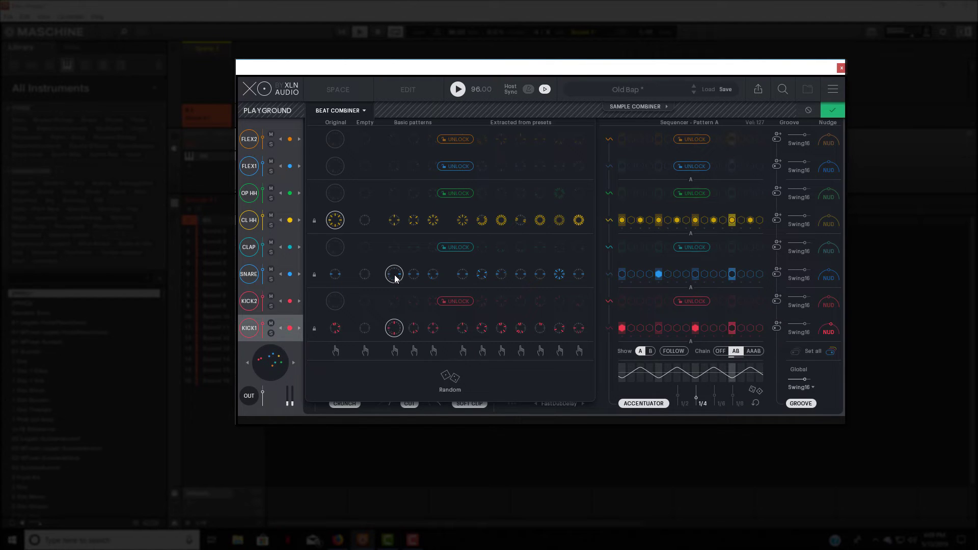
{"action": "left_click", "coordinate": [481, 275]}
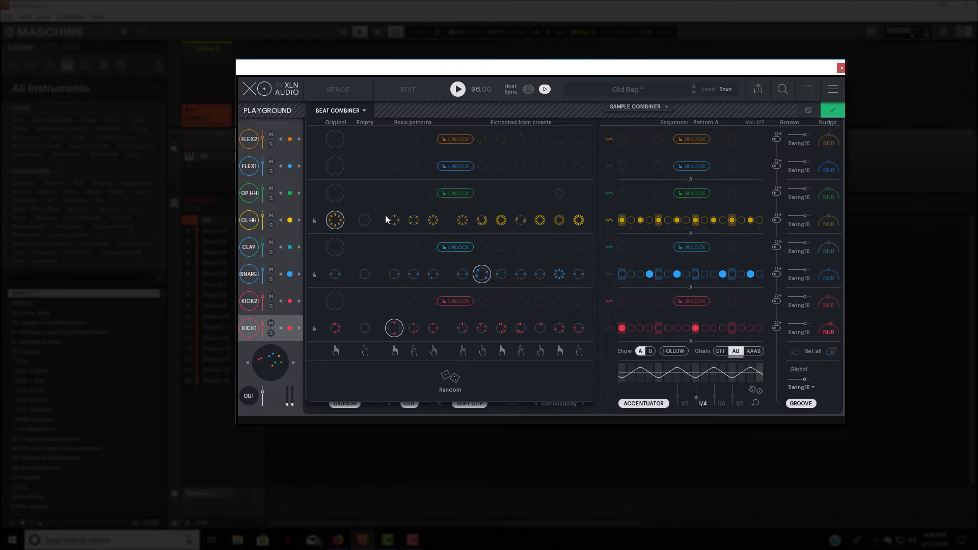
Step: Audition several CL HH patterns, settle on the fifth one extracted from presets, and stop playback to accept the combined beat
{"action": "left_click", "coordinate": [413, 220]}
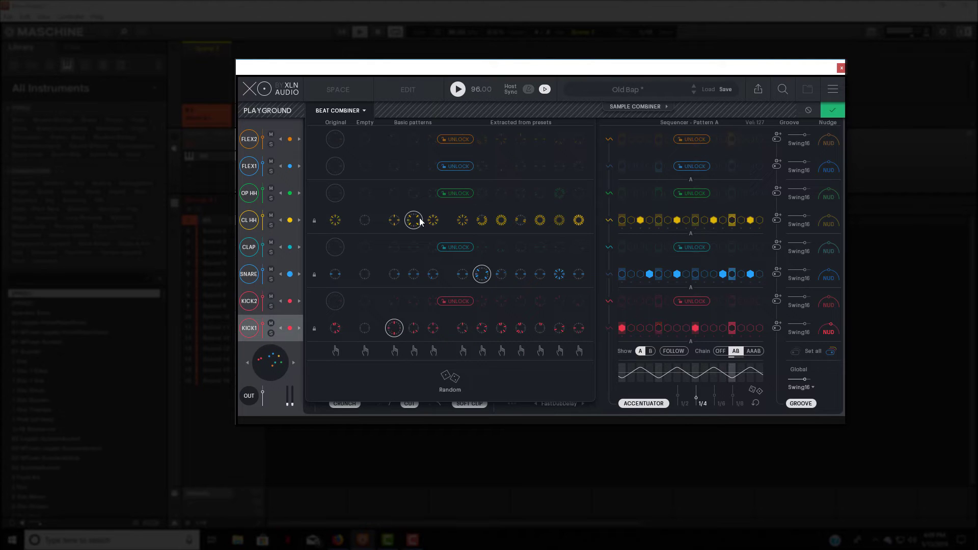
{"action": "left_click", "coordinate": [435, 222]}
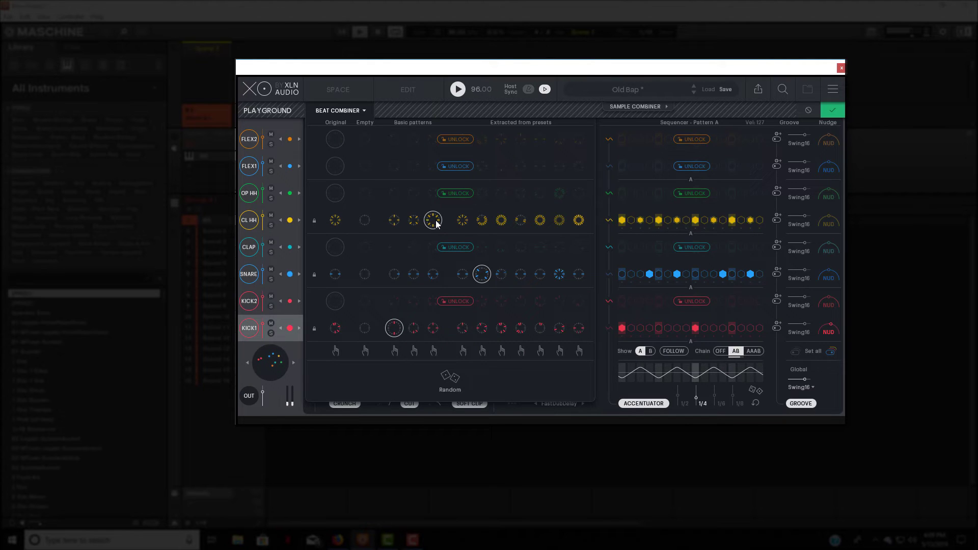
{"action": "left_click", "coordinate": [501, 220]}
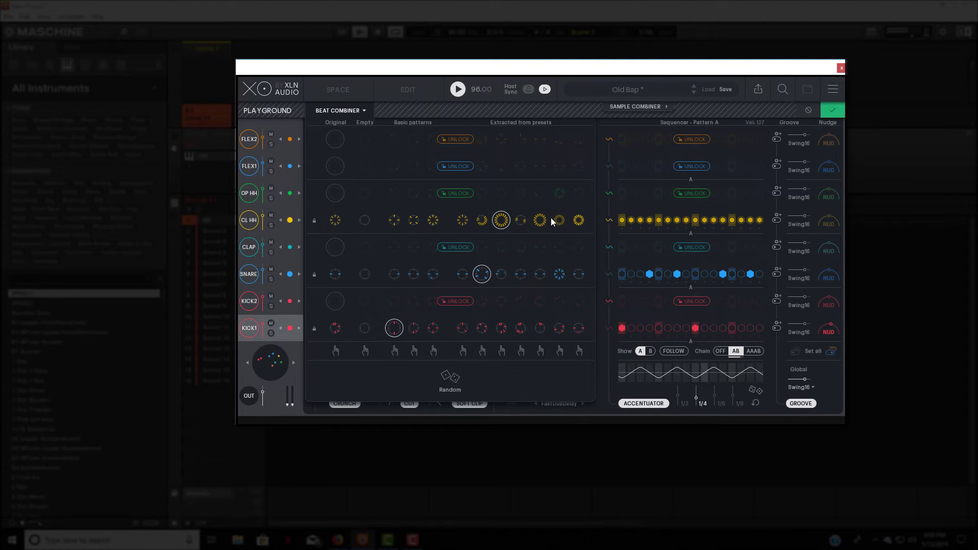
{"action": "left_click", "coordinate": [521, 220]}
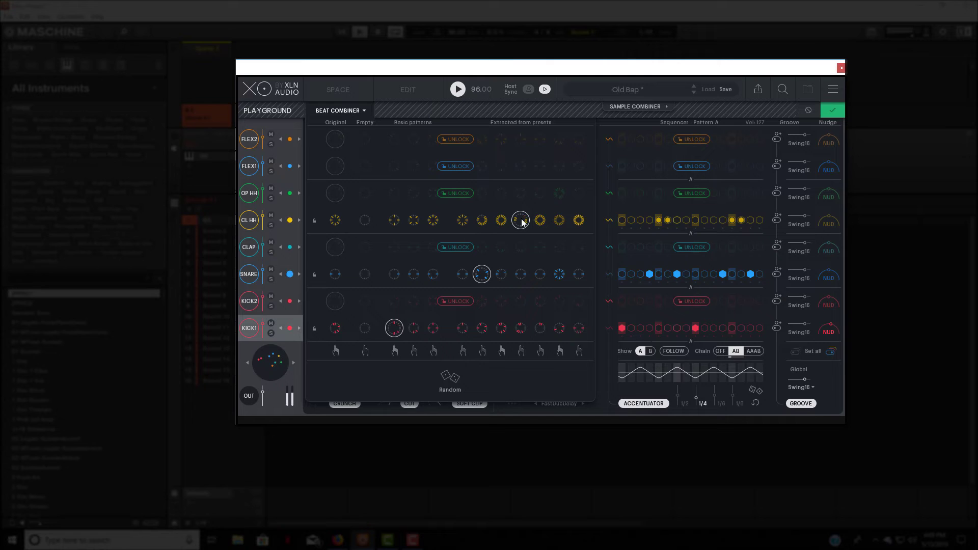
{"action": "left_click", "coordinate": [458, 90]}
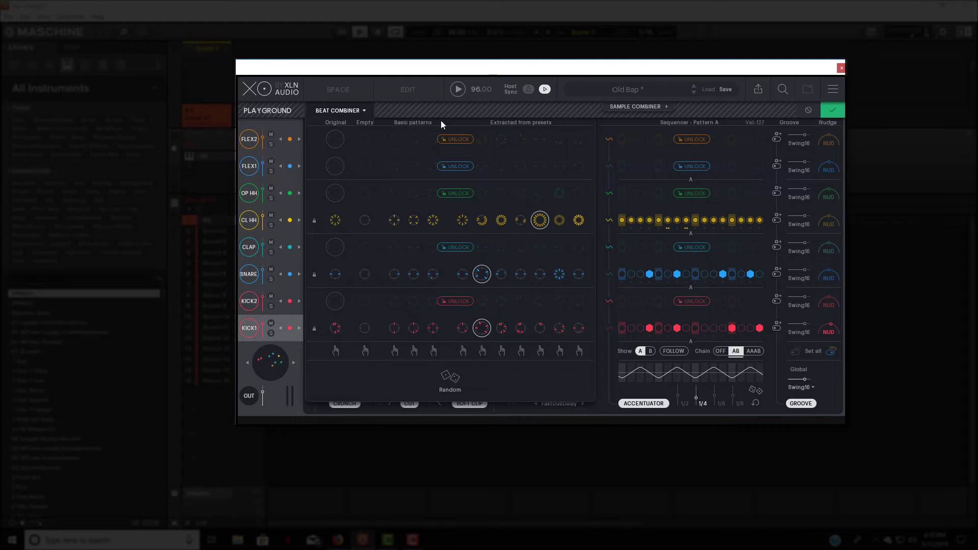
{"action": "left_click", "coordinate": [826, 111]}
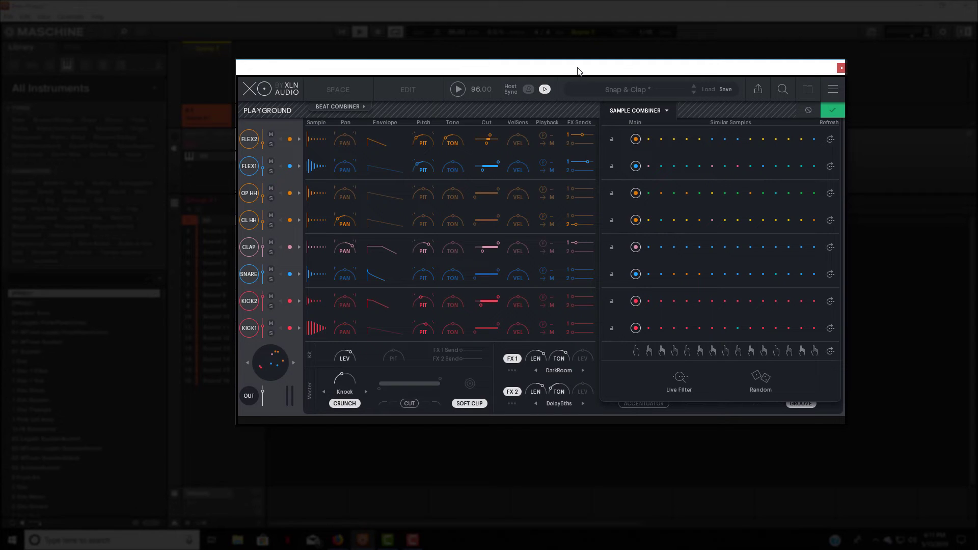
Step: Play the beat in the Sample Combiner and audition whole columns of similar samples across all channels, including the last one, plus one random combination
{"action": "left_click", "coordinate": [455, 90]}
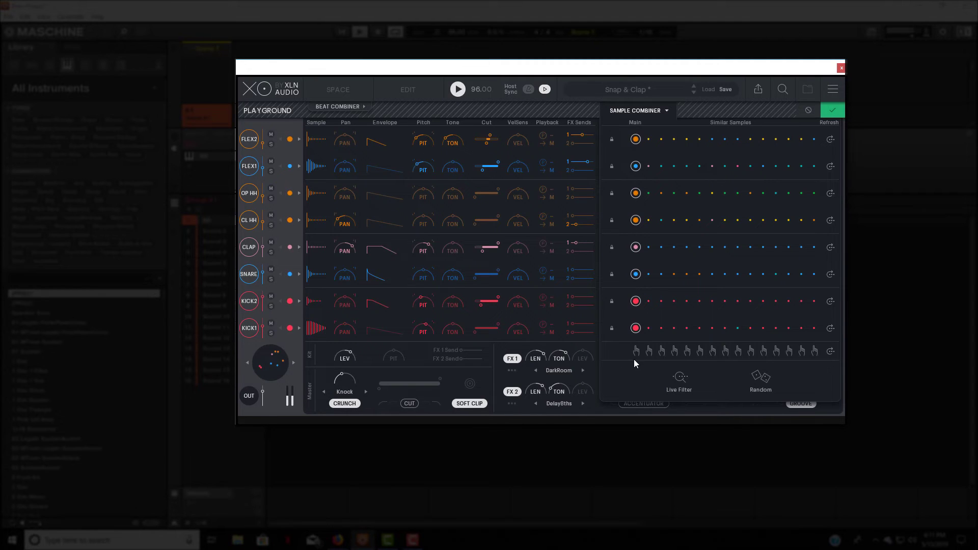
{"action": "left_click", "coordinate": [648, 350]}
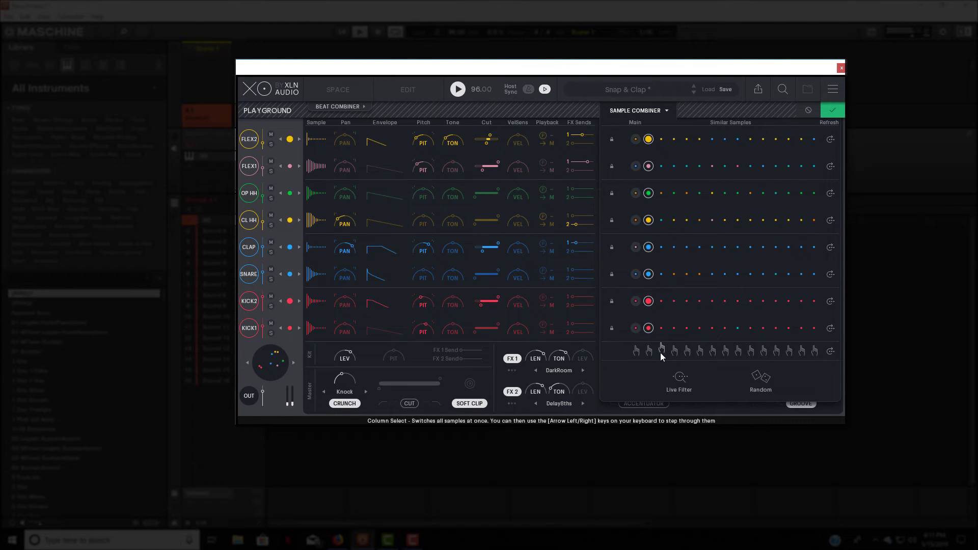
{"action": "left_click", "coordinate": [662, 350]}
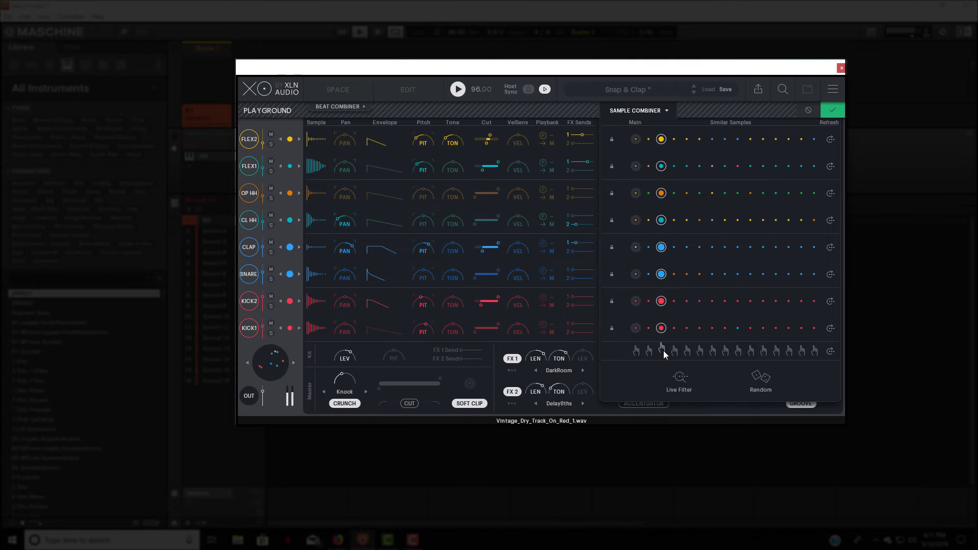
{"action": "left_click", "coordinate": [690, 353]}
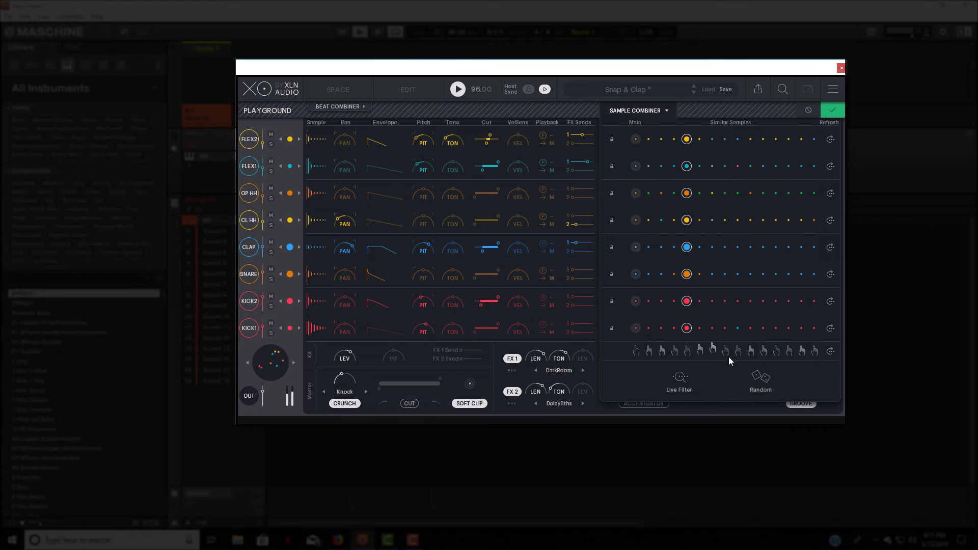
{"action": "left_click", "coordinate": [771, 379]}
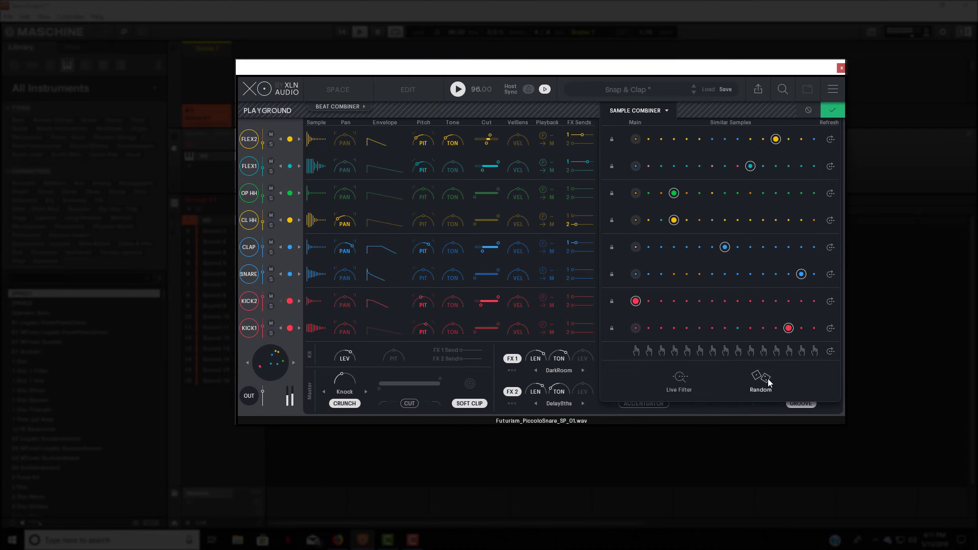
{"action": "left_click", "coordinate": [815, 351]}
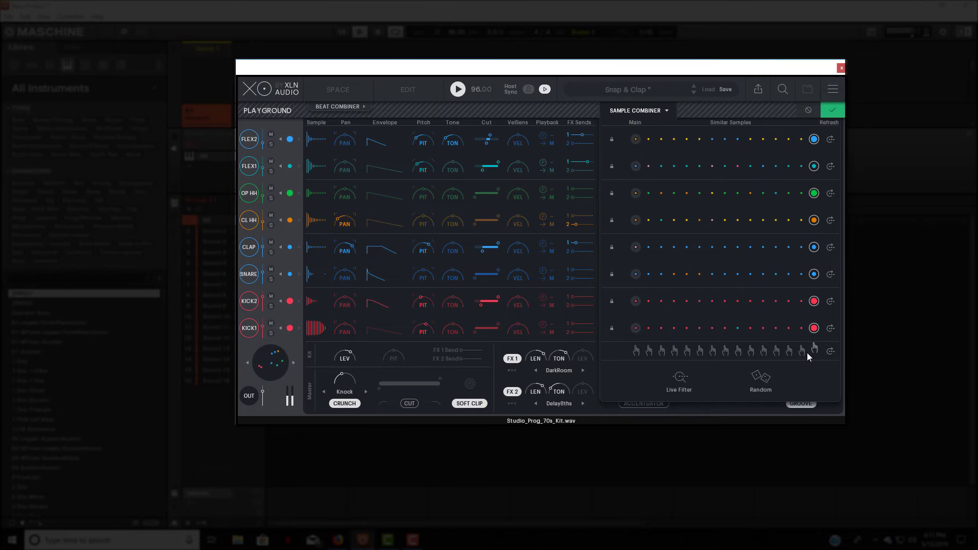
{"action": "left_click", "coordinate": [725, 352]}
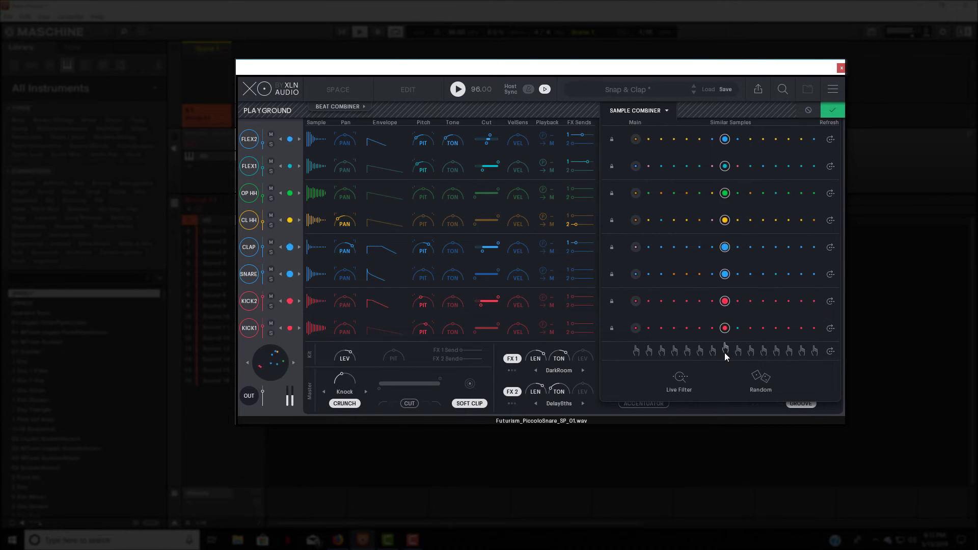
Step: Randomize the sample combination across all channels four times while the beat plays, and stop playback
{"action": "left_click", "coordinate": [759, 377]}
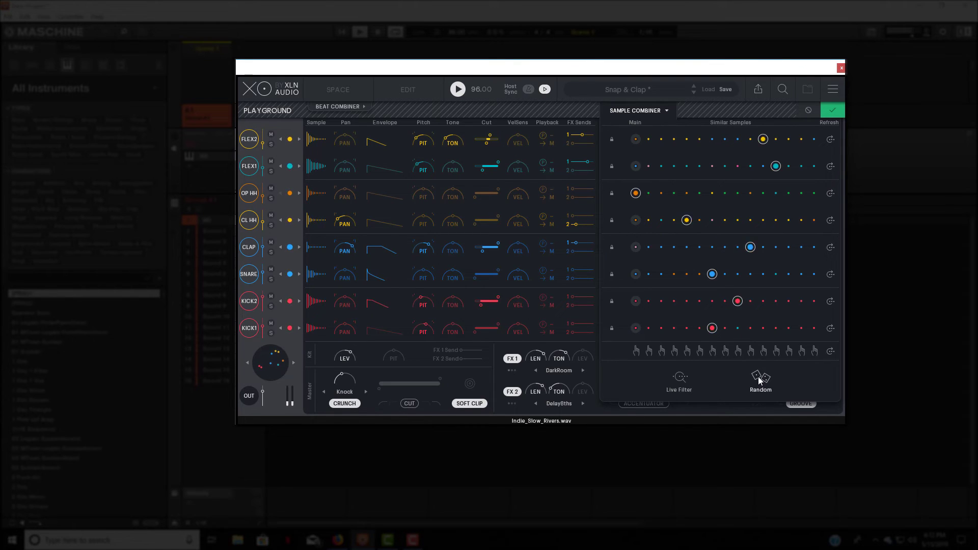
{"action": "left_click", "coordinate": [759, 378]}
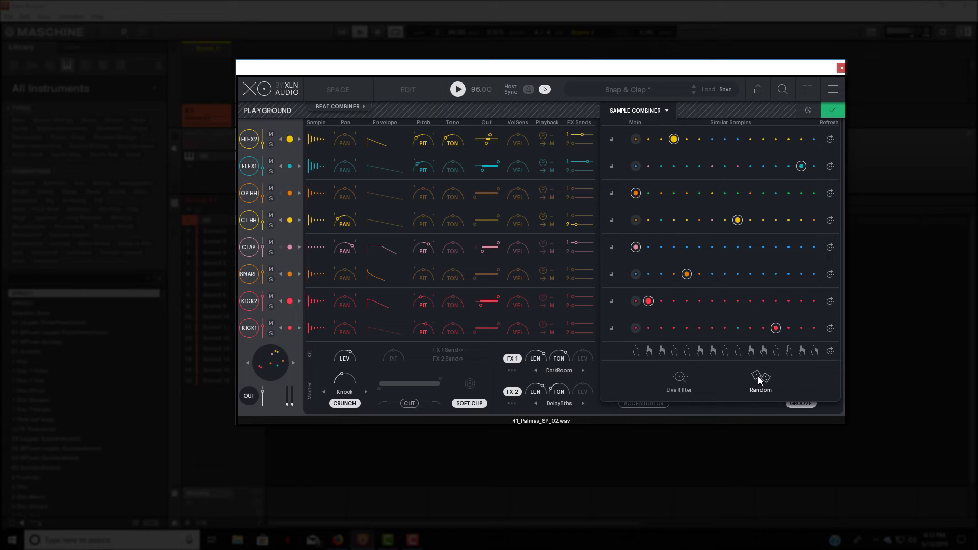
{"action": "left_click", "coordinate": [759, 378]}
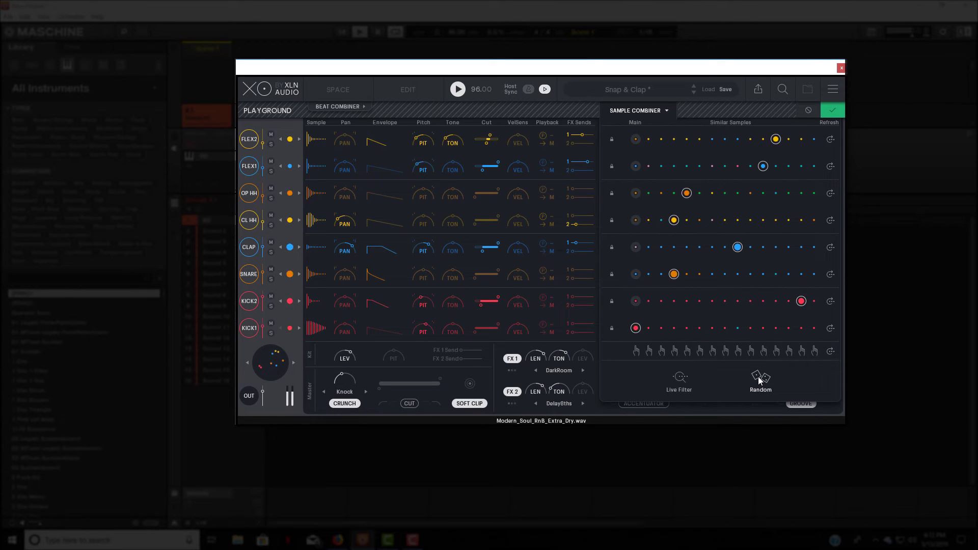
{"action": "left_click", "coordinate": [760, 378]}
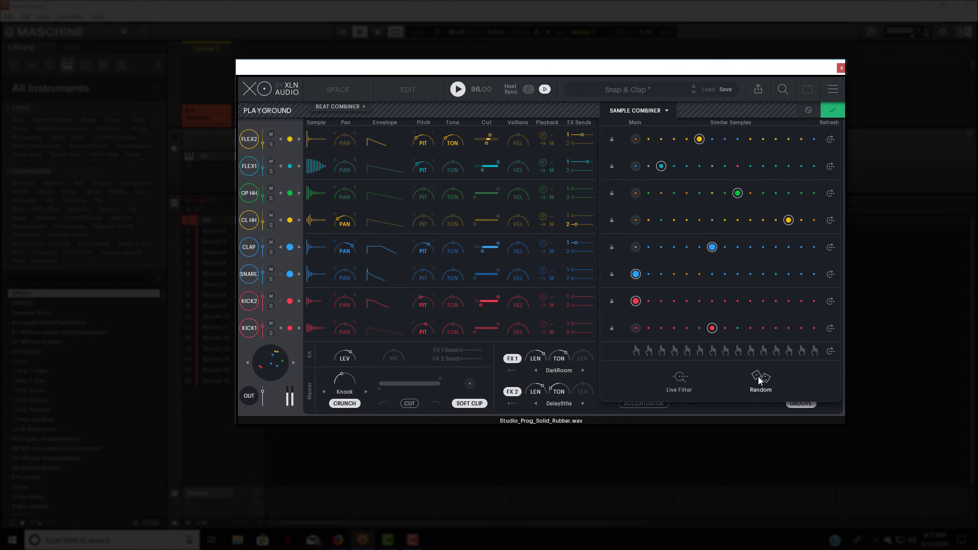
{"action": "left_click", "coordinate": [462, 88]}
Step: Audition the presets in the Preset Browser one after another from Babommm to Bittersweet during playback, and stop the beat
{"action": "left_click", "coordinate": [461, 89]}
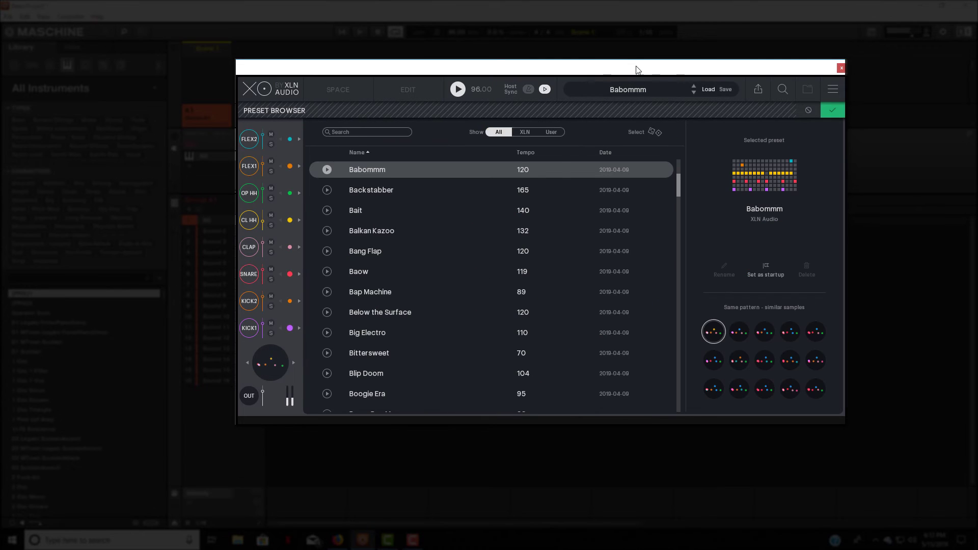
{"action": "left_click", "coordinate": [695, 94]}
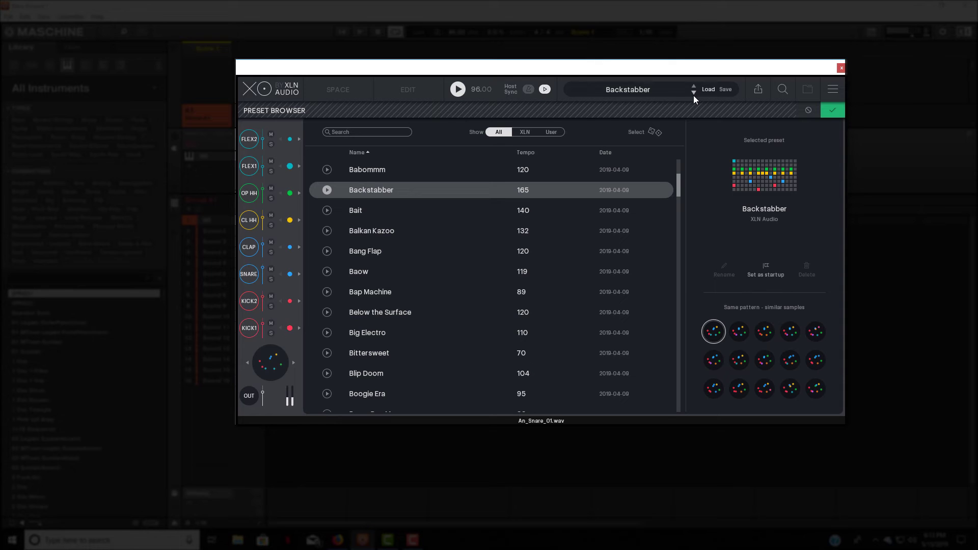
{"action": "left_click", "coordinate": [693, 96]}
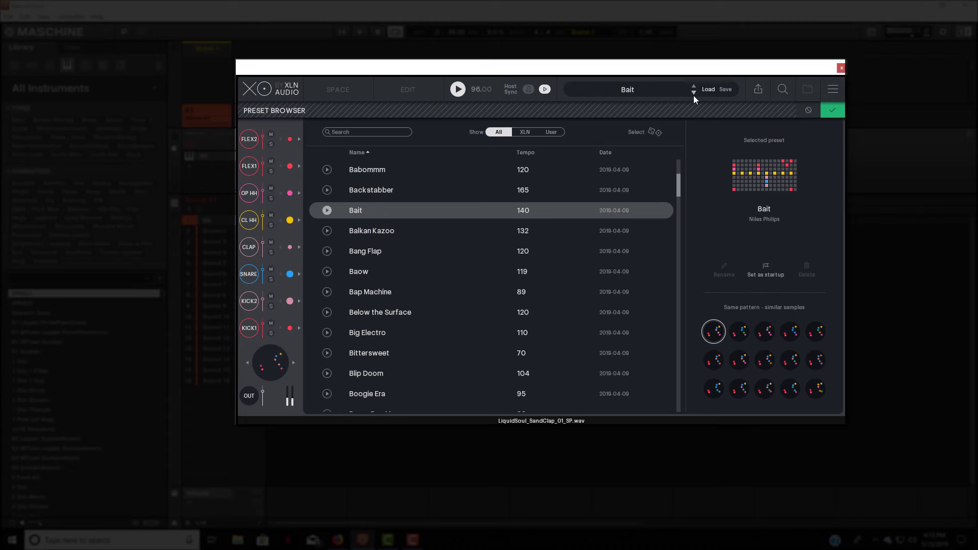
{"action": "left_click", "coordinate": [694, 95]}
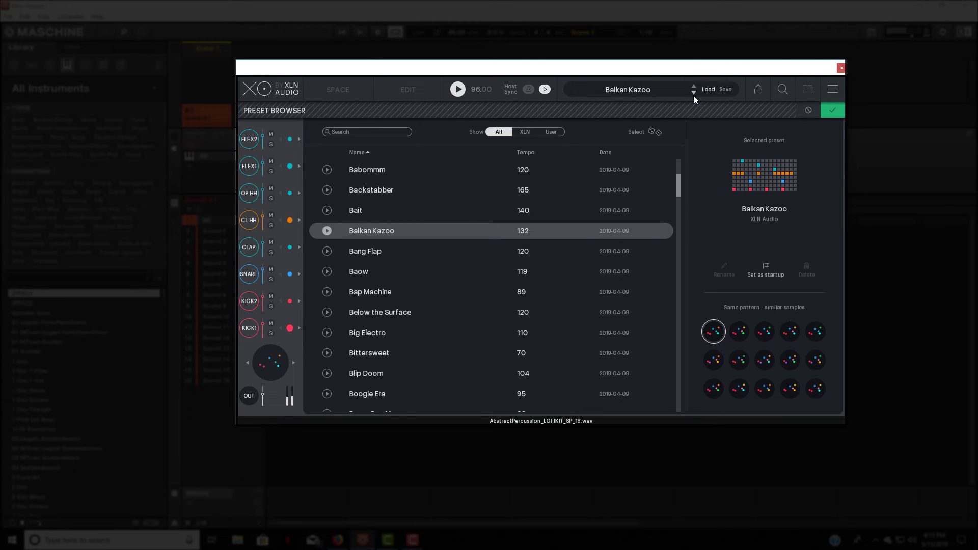
{"action": "left_click", "coordinate": [693, 93]}
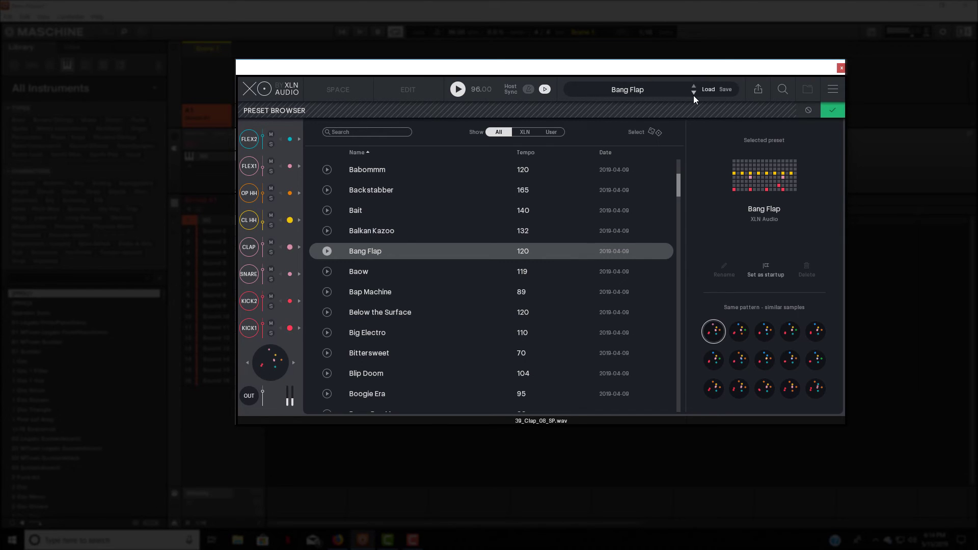
{"action": "left_click", "coordinate": [693, 95]}
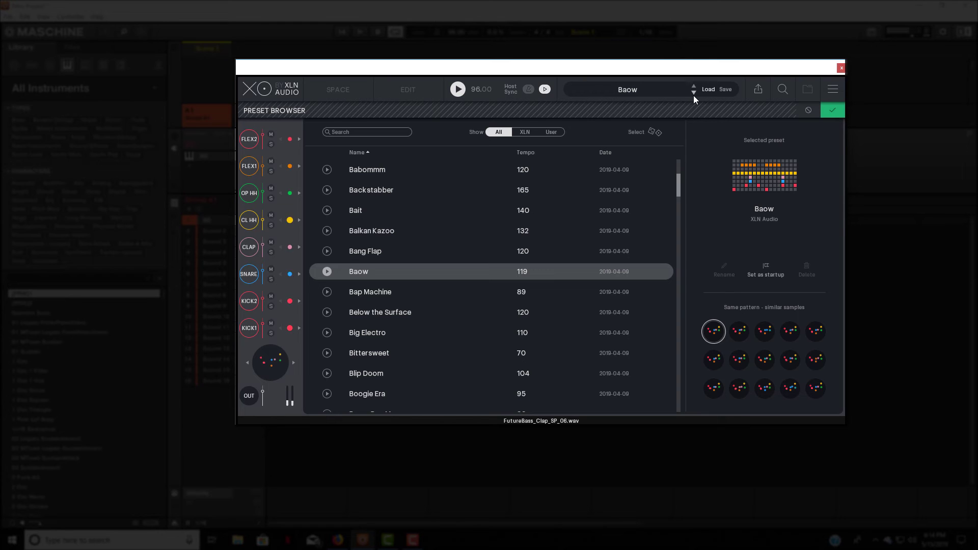
{"action": "left_click", "coordinate": [693, 96]}
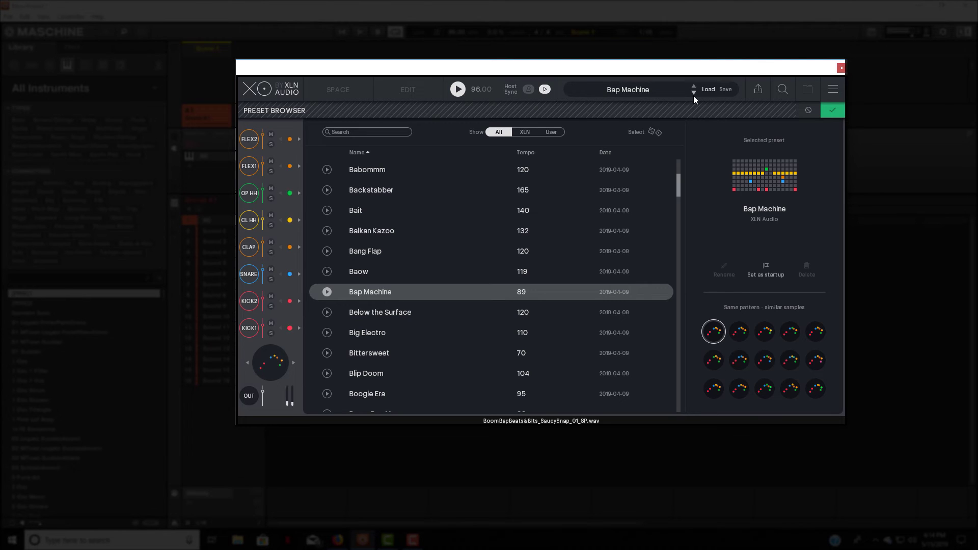
{"action": "left_click", "coordinate": [693, 96]}
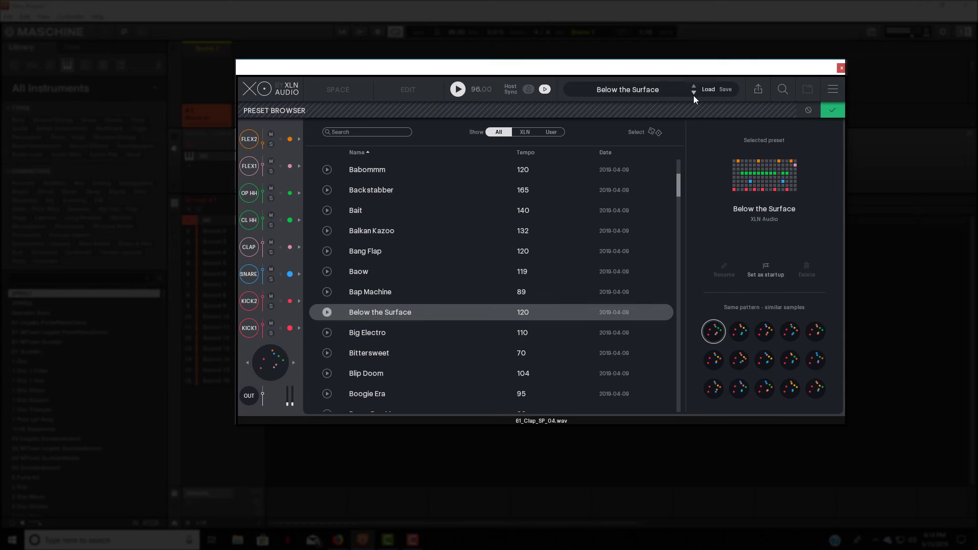
{"action": "left_click", "coordinate": [692, 92]}
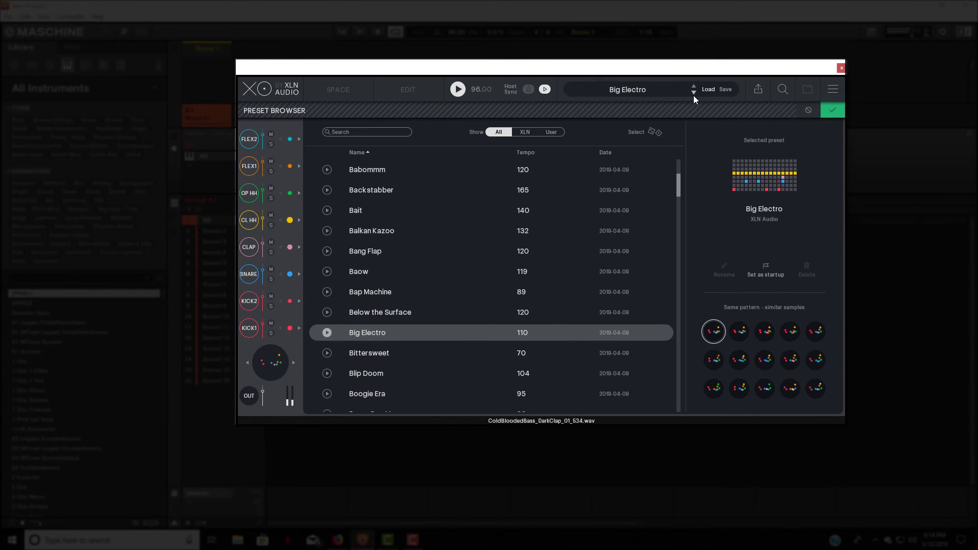
{"action": "left_click", "coordinate": [693, 96]}
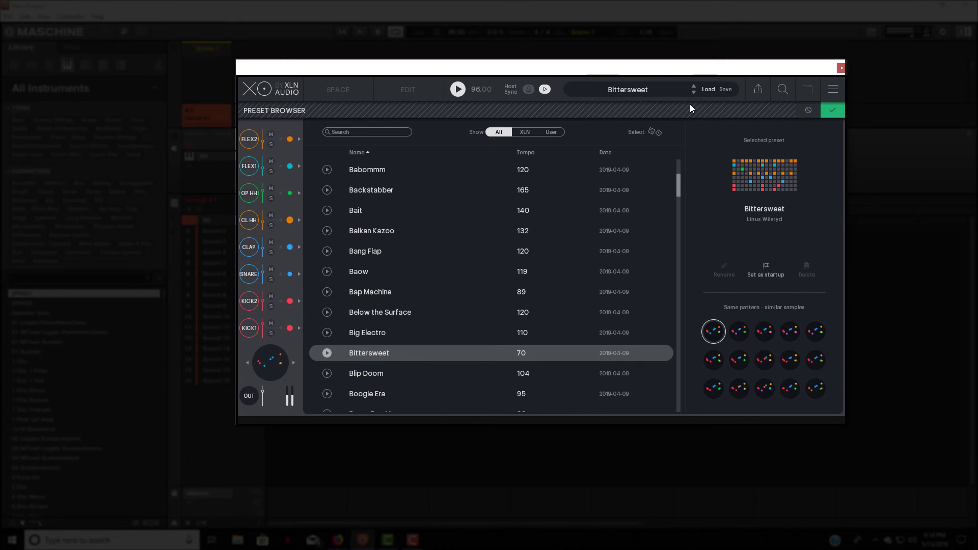
{"action": "left_click", "coordinate": [457, 90]}
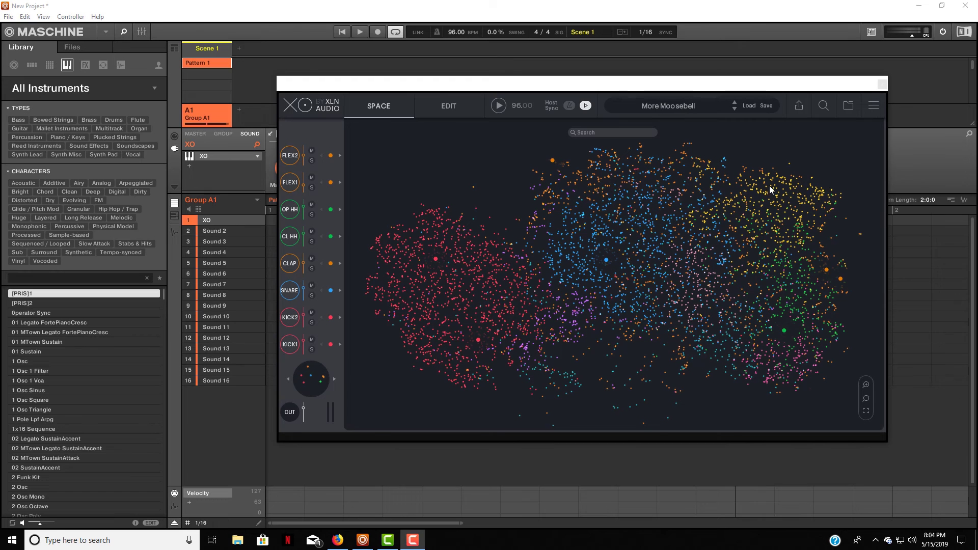
Step: Export all raw samples of the More Moosebell kit into Group A1's sound slots starting at Sound 2, and return to the XO sound
{"action": "left_click", "coordinate": [799, 107]}
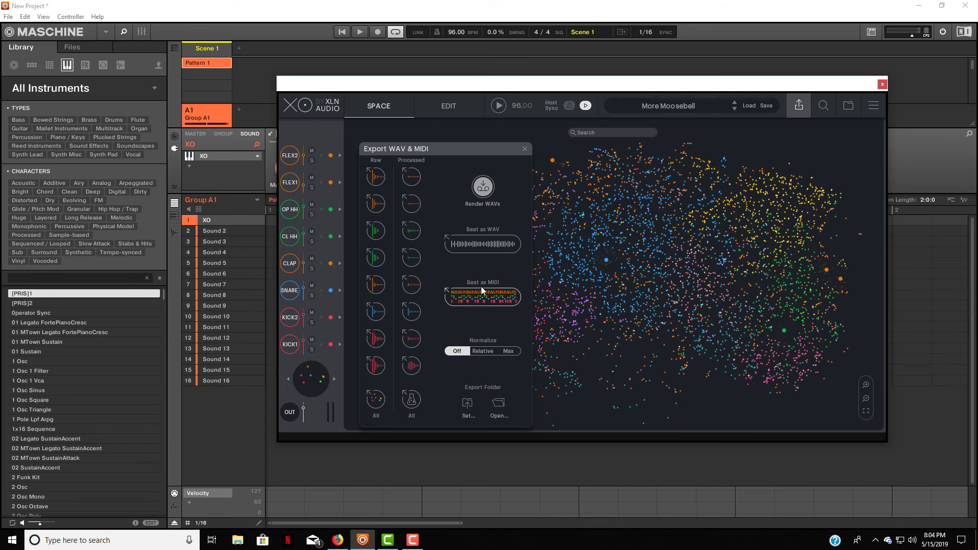
{"action": "left_click_drag", "start_coordinate": [420, 284], "coordinate": [472, 296]}
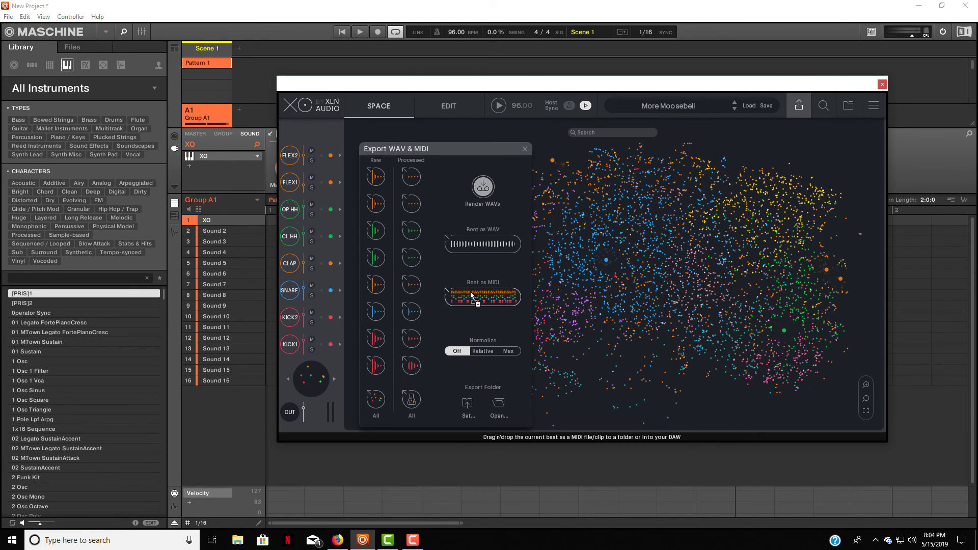
{"action": "left_click_drag", "start_coordinate": [471, 295], "coordinate": [375, 332]}
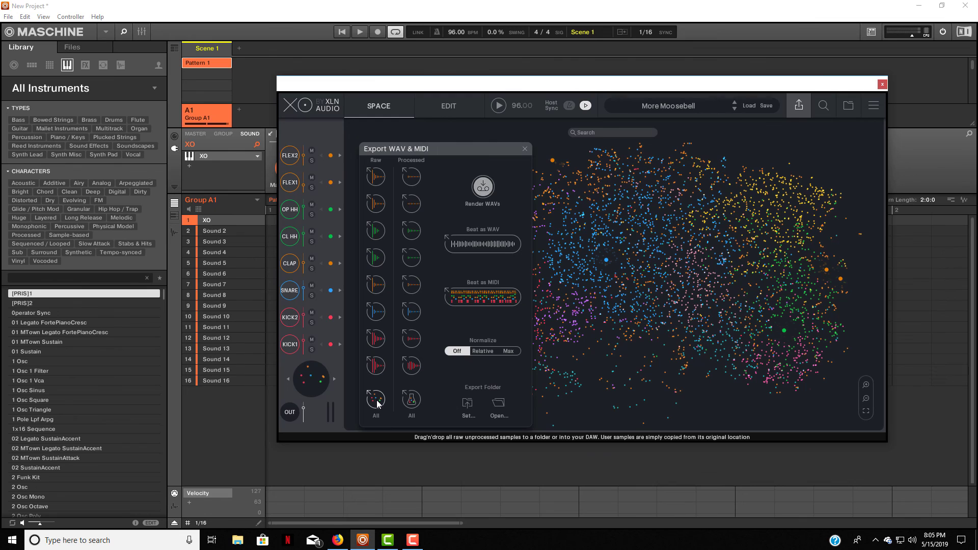
{"action": "left_click_drag", "start_coordinate": [377, 404], "coordinate": [234, 230]}
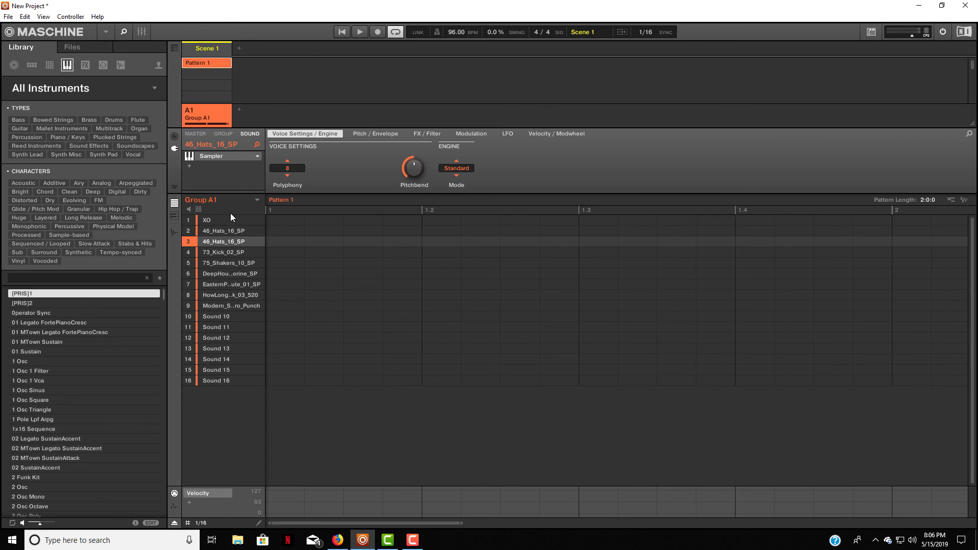
{"action": "left_click", "coordinate": [229, 219]}
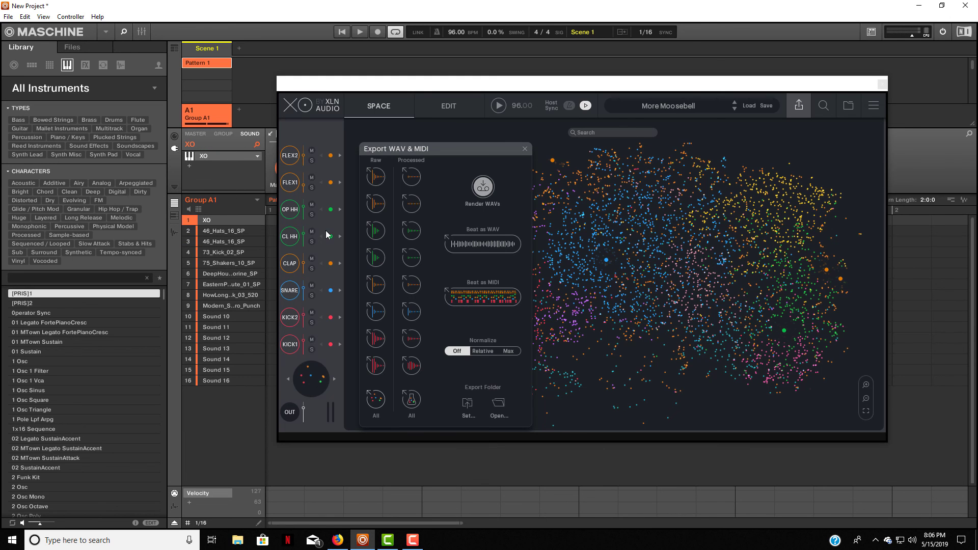